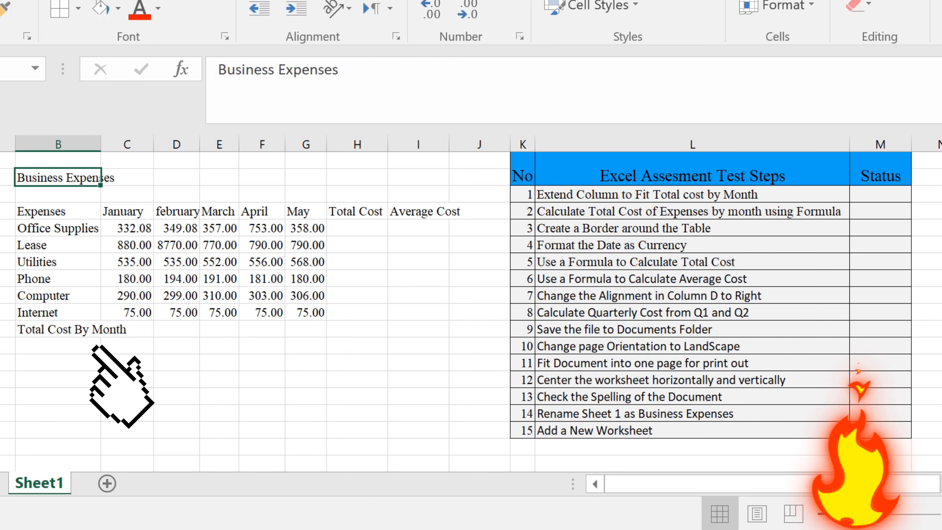
Widen column B so the Total Cost By Month label fits inside its cell
click(58, 329)
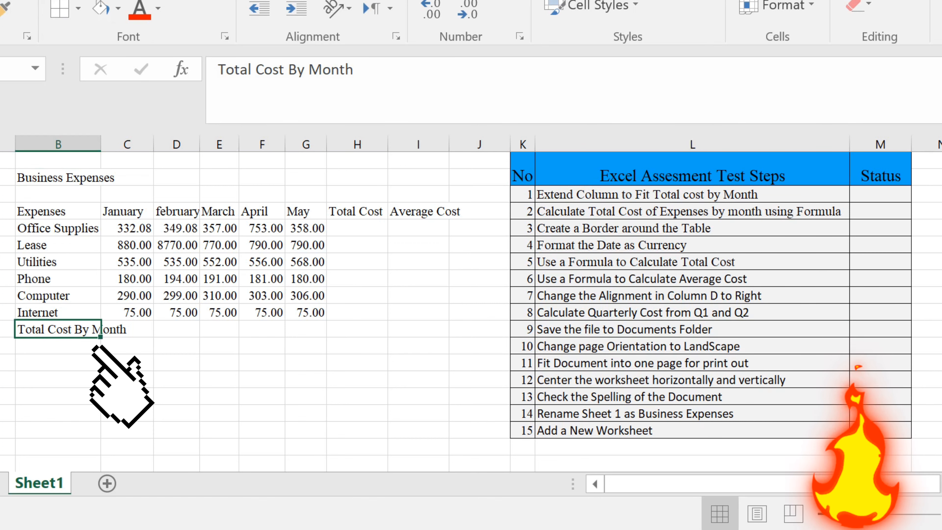
drag(100, 144, 133, 144)
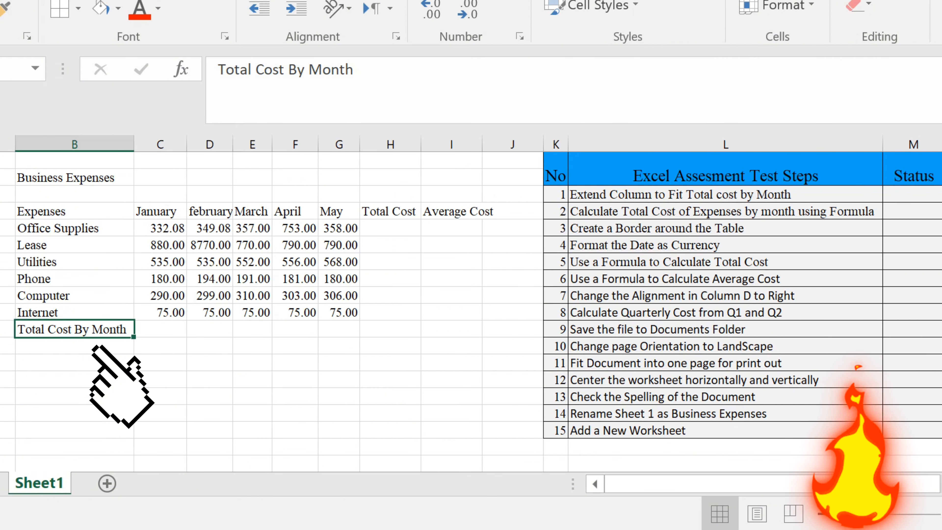
click(295, 313)
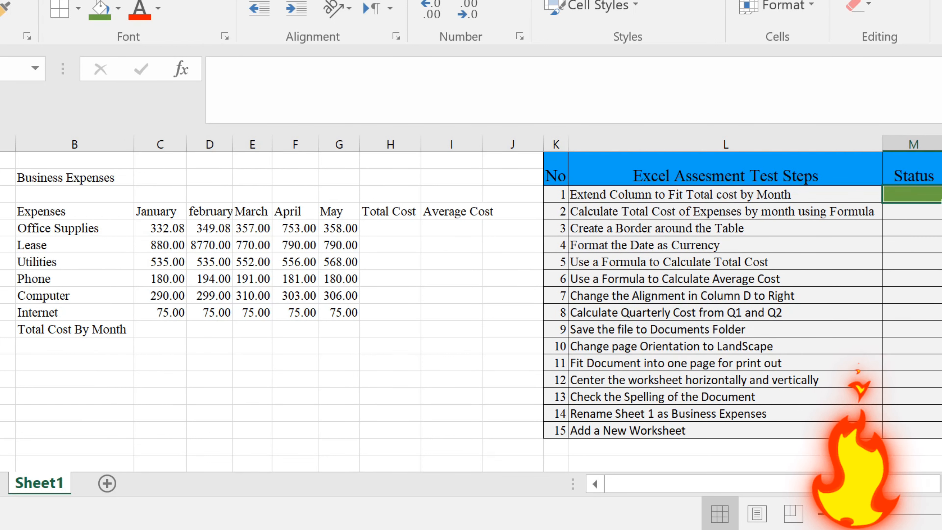
Review the expense categories in the table and the second assessment task about total cost by month
key(Left)
key(Left)
key(Left)
key(Left)
key(Left)
key(Left)
key(Left)
key(Left)
key(Left)
key(Left)
key(Left)
key(Down)
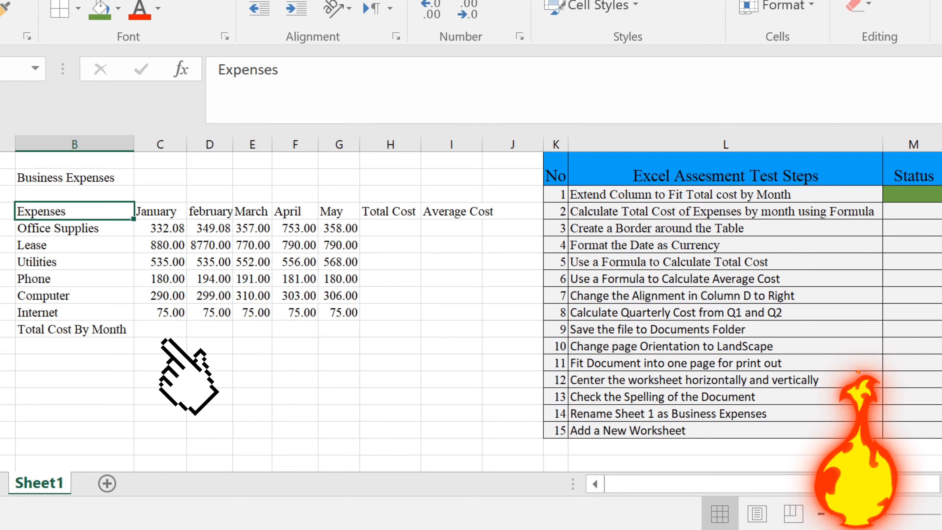
click(74, 228)
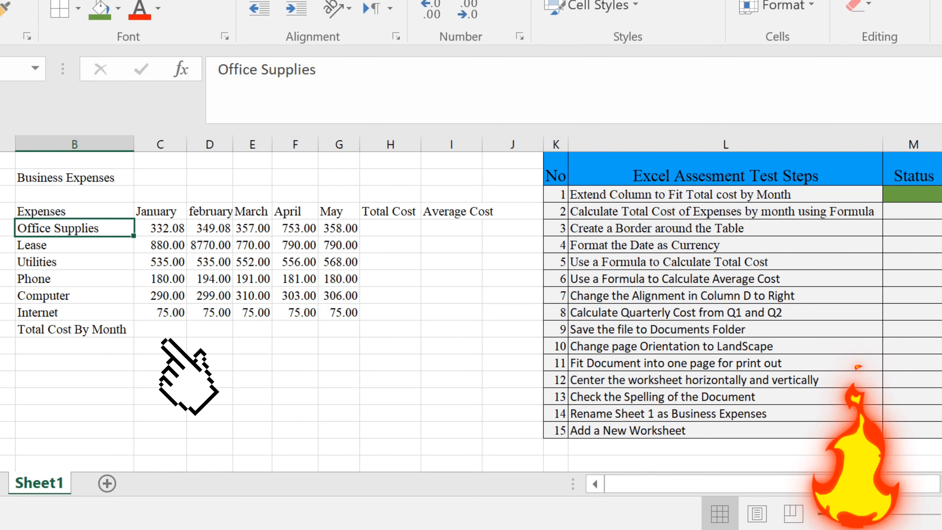
key(Down)
key(Down)
key(Down)
key(Down)
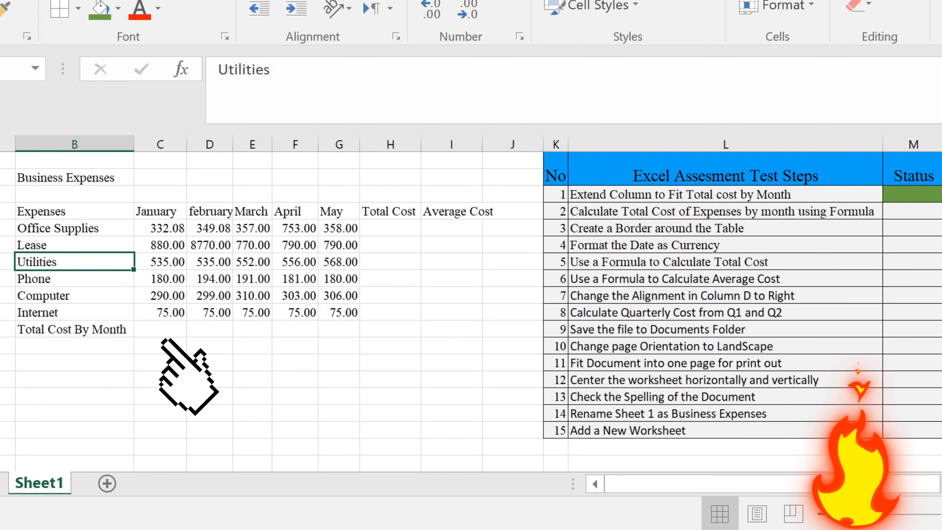
click(556, 211)
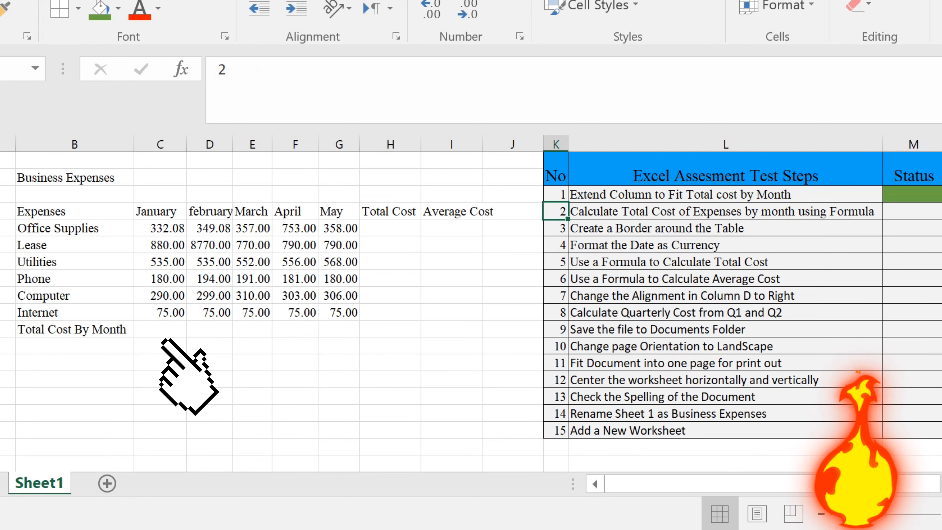
double_click(678, 211)
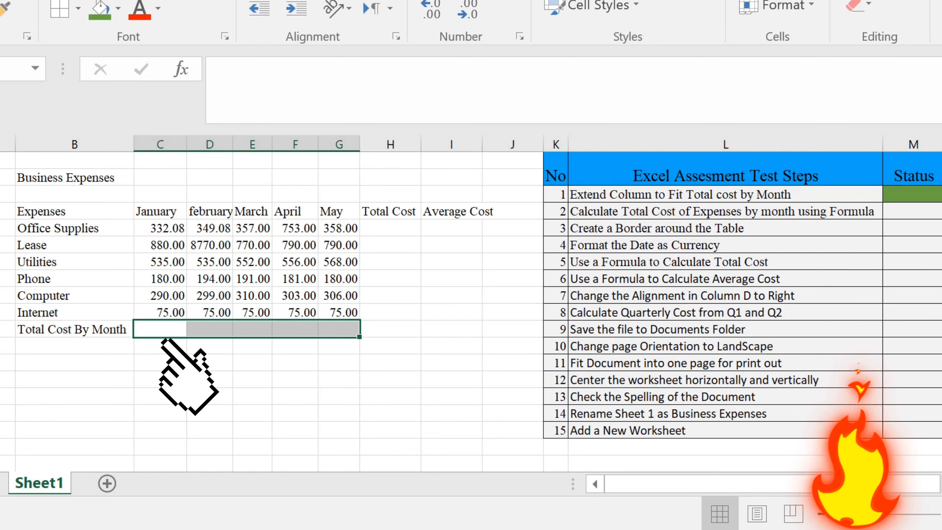
Total the January expenses in cell C12 with a SUM formula over C6:C11
click(160, 329)
click(769, 35)
click(777, 57)
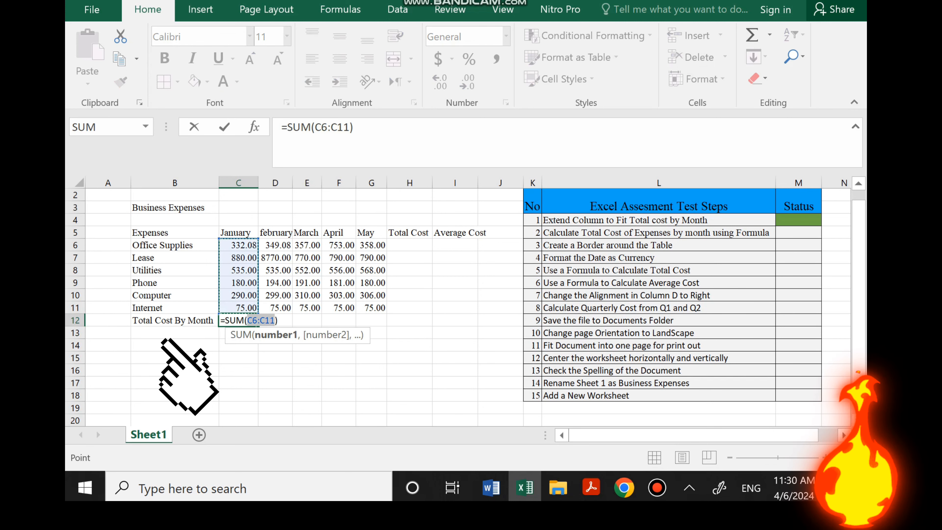
key(Return)
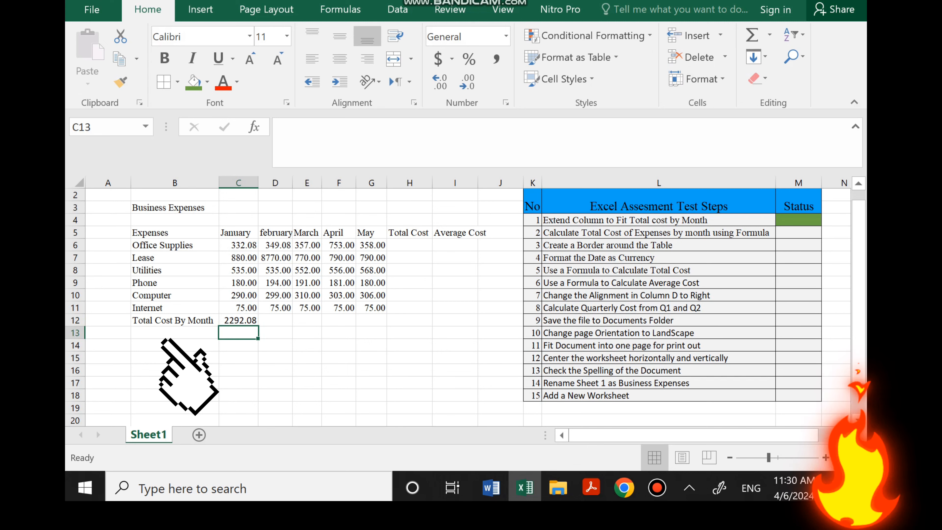
Copy the January total formula across the Total Cost By Month row through May
click(238, 320)
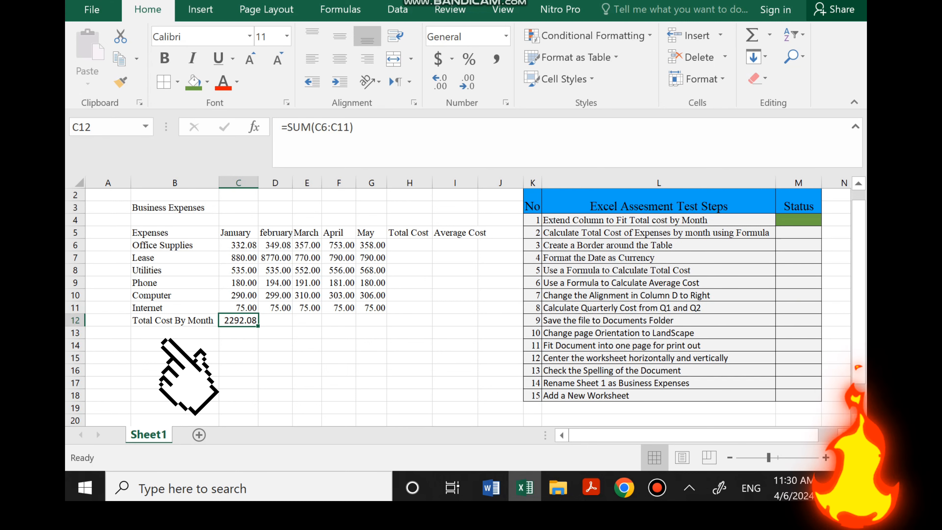
drag(258, 326, 375, 322)
click(339, 332)
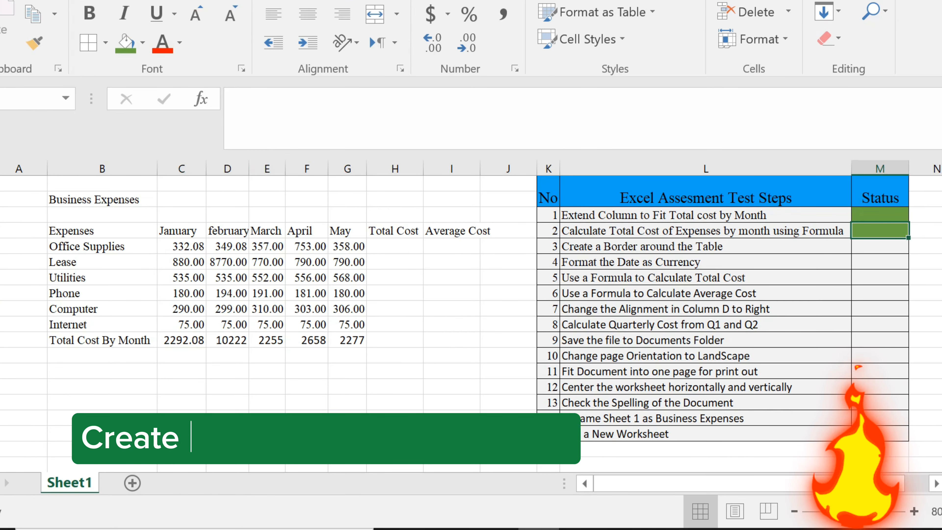
Apply all borders to the expense table, from the Expenses header to the Average Cost column and Total Cost By Month row
click(409, 270)
click(395, 386)
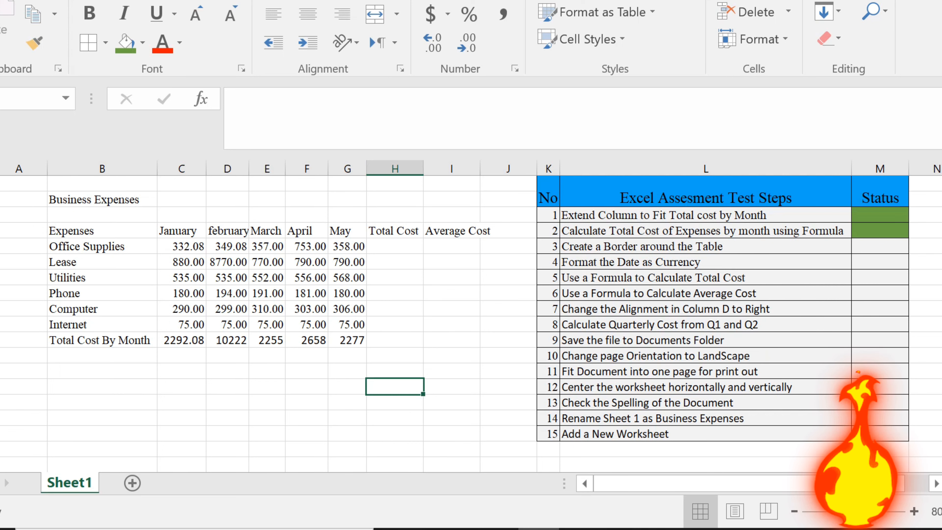
click(102, 230)
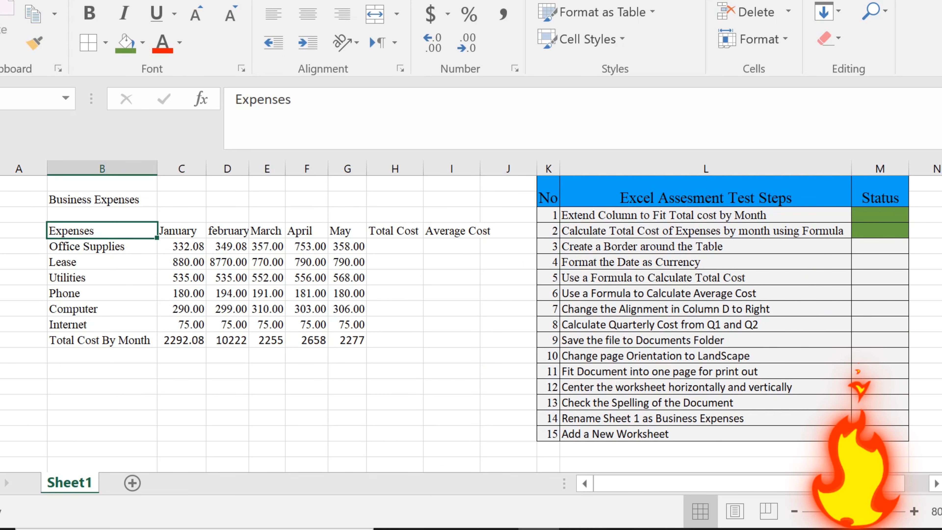
drag(102, 231, 451, 340)
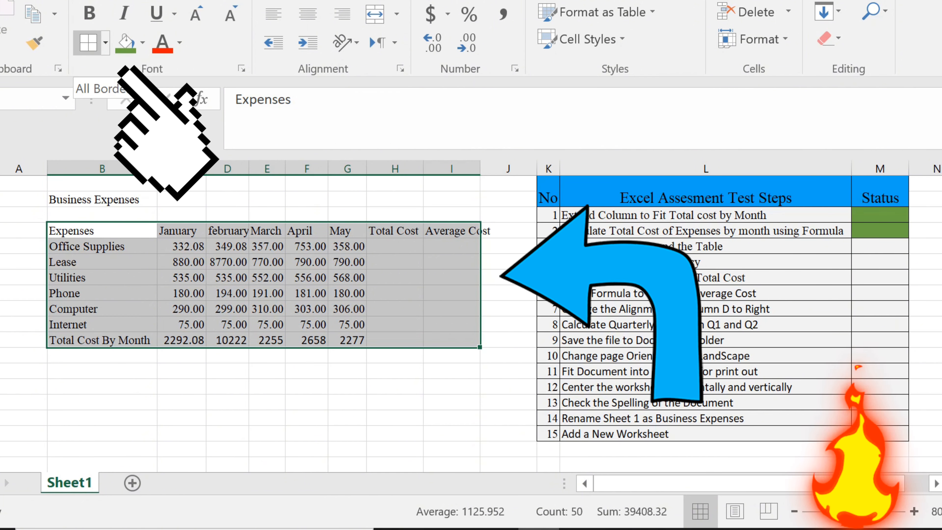
click(88, 42)
click(508, 307)
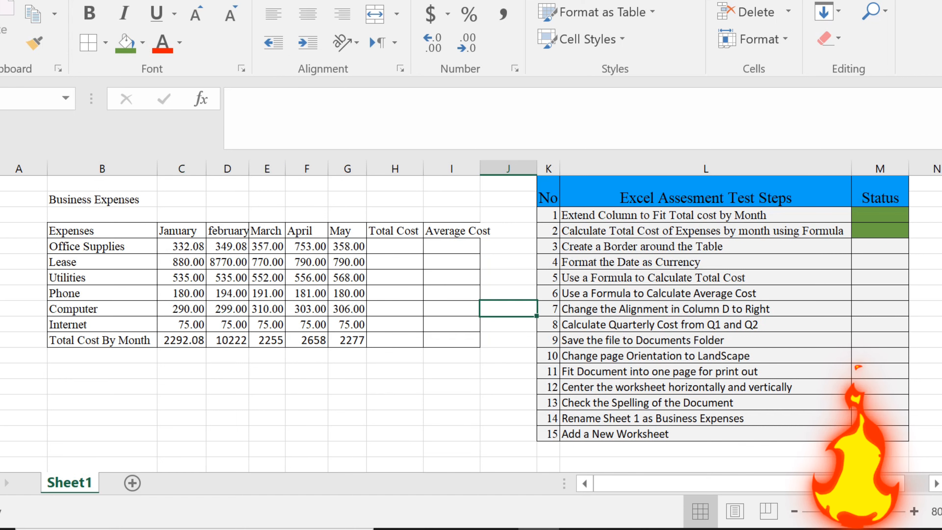
Format the January to May expense amounts and monthly totals as currency with a dollar sign
click(704, 262)
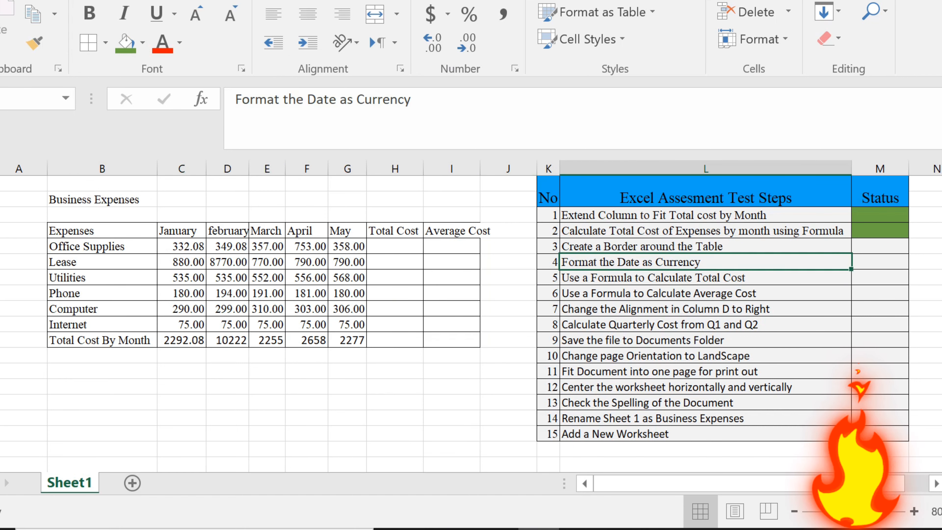
key(F2)
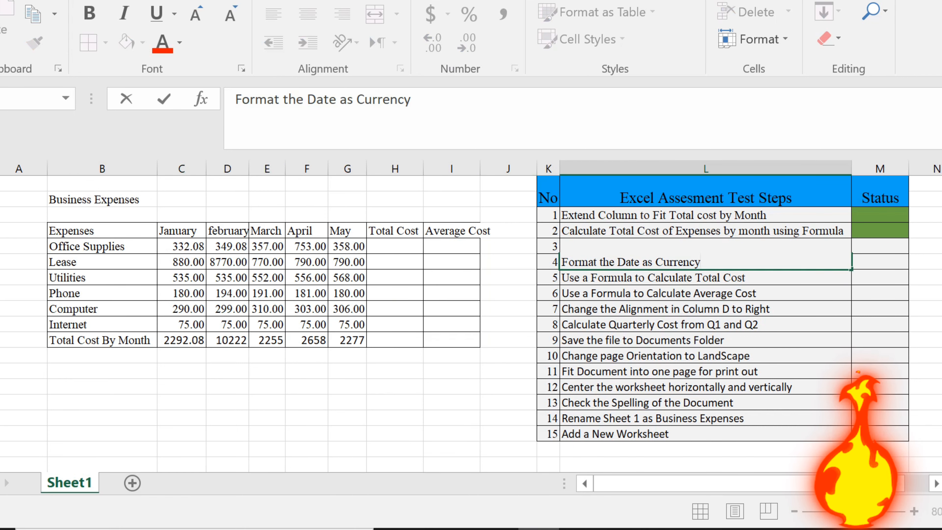
click(508, 278)
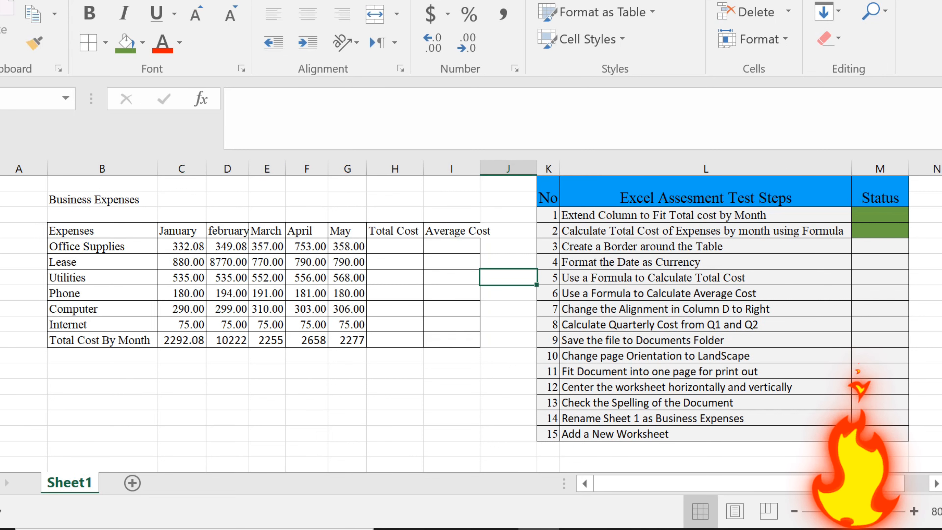
click(181, 246)
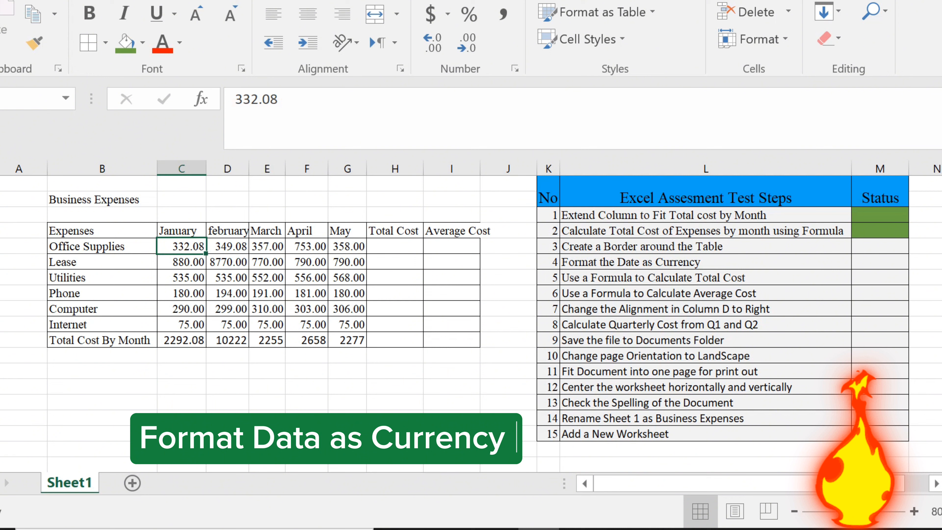
drag(181, 246, 348, 340)
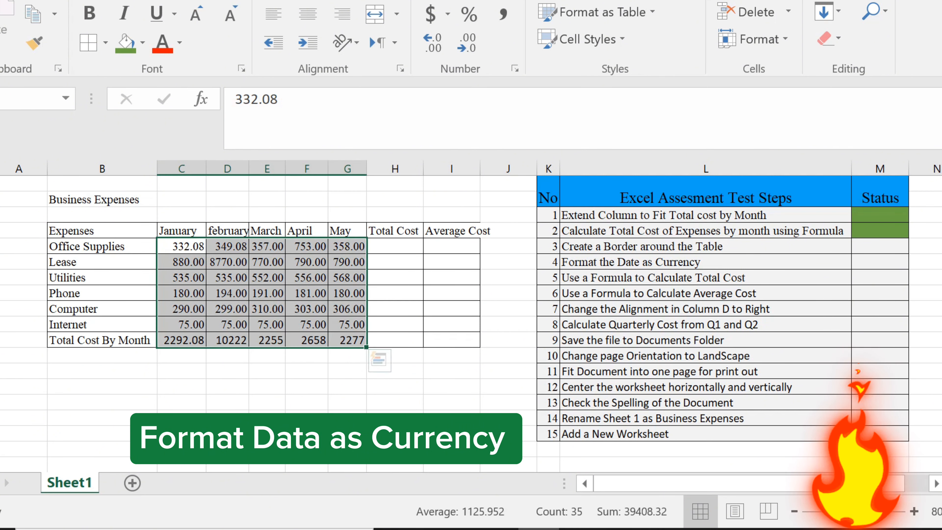
click(513, 2)
click(463, 122)
Widen columns C to G until the currency amounts fit, and narrow the empty columns A and J
drag(206, 169, 290, 171)
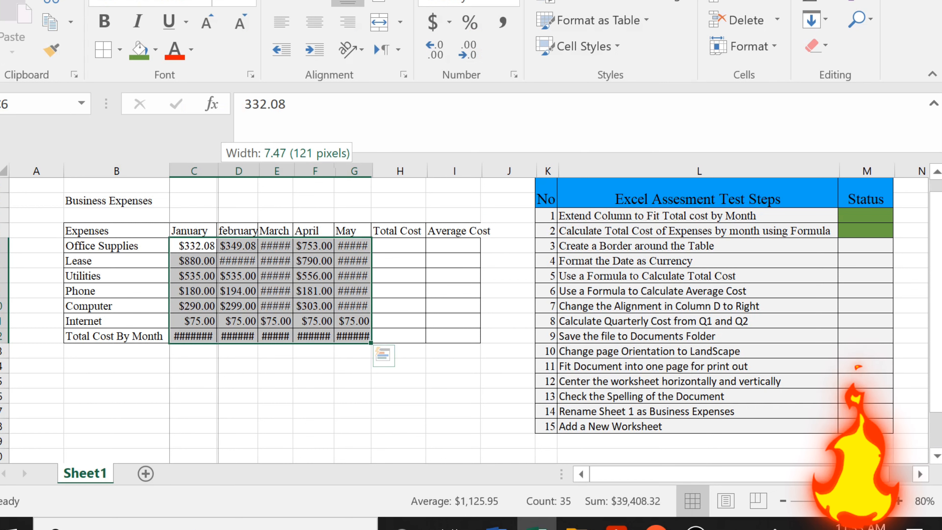
drag(326, 170, 469, 171)
drag(64, 171, 30, 171)
drag(31, 170, 9, 171)
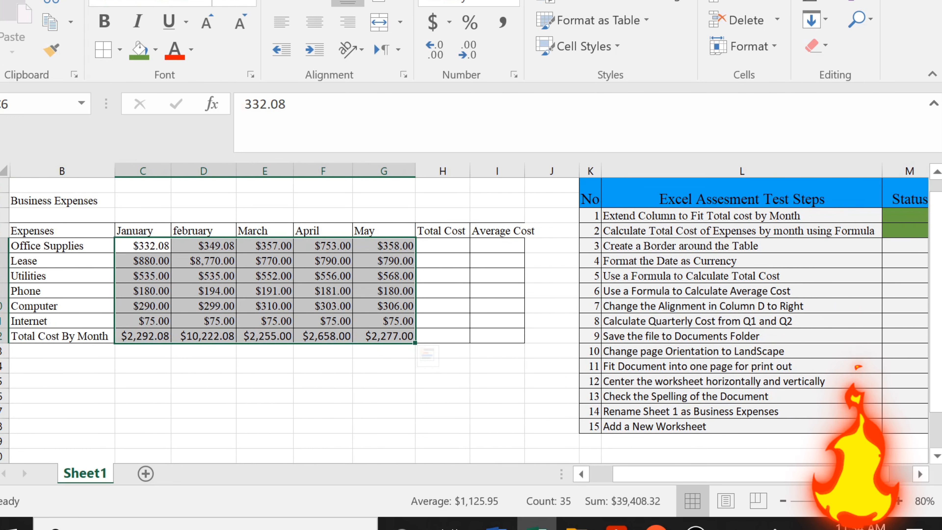
drag(579, 171, 552, 170)
click(497, 381)
Mark assessment tasks 3 and 4 as done by filling their Status cells M6 and M7 with green
click(881, 245)
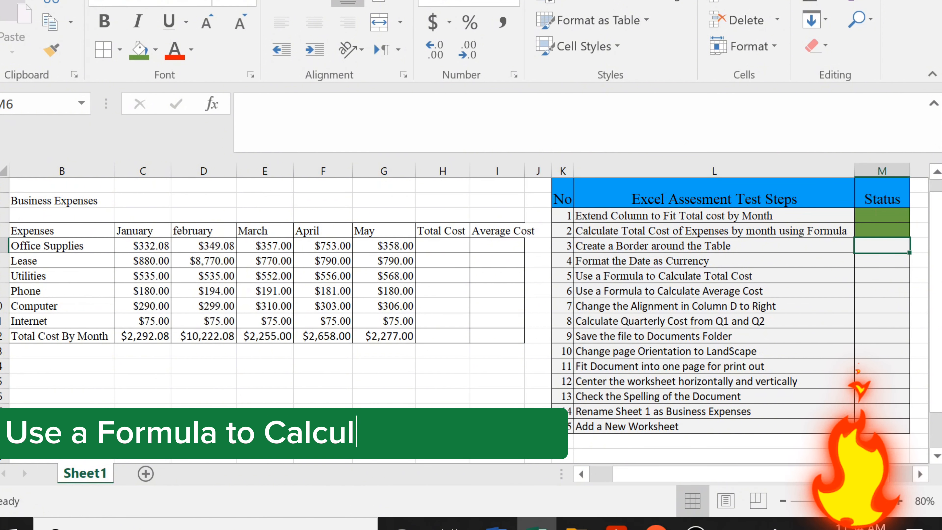
click(139, 50)
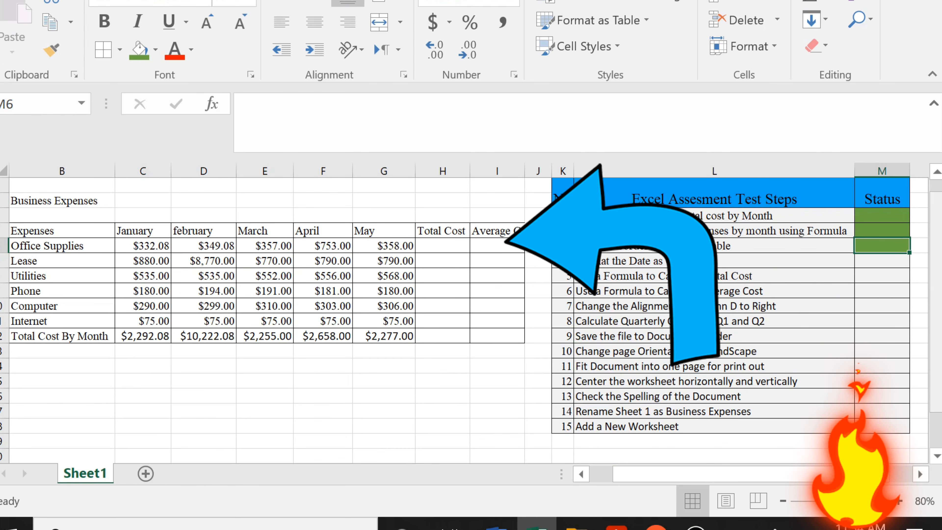
click(881, 261)
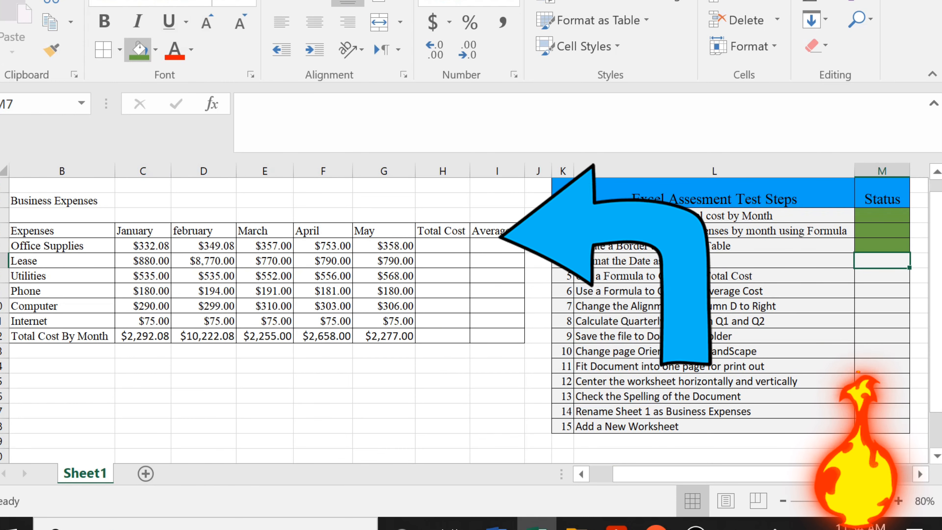
click(139, 50)
click(881, 275)
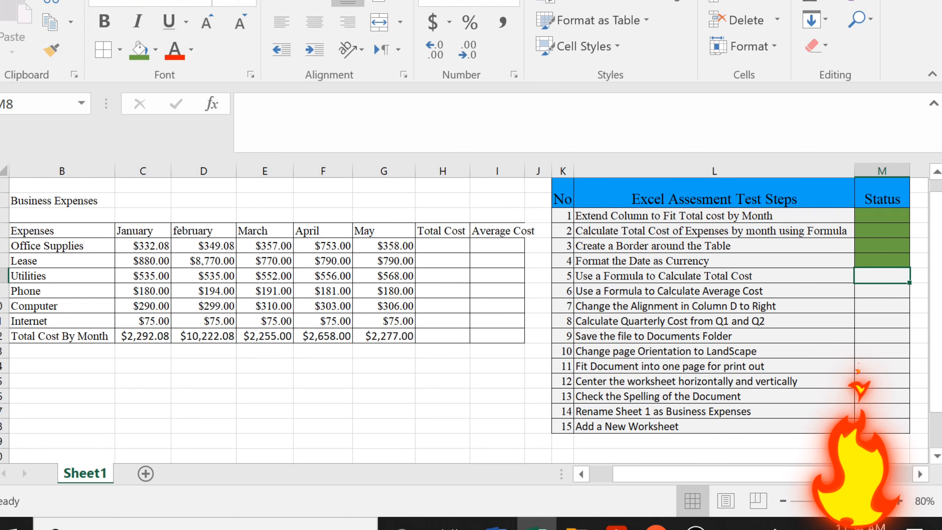
Widen the Total Cost column slightly and total the Office Supplies row in H6 with a SUM formula over C6:G6
click(714, 276)
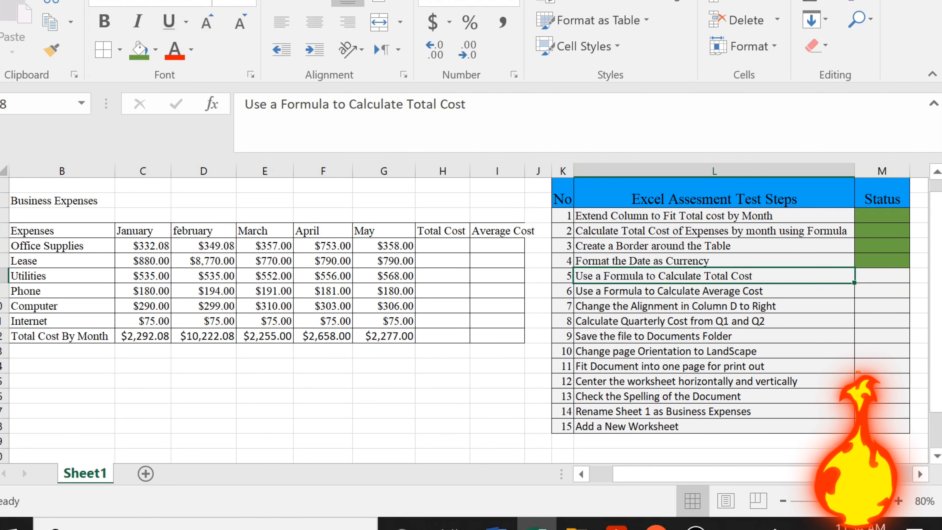
click(442, 245)
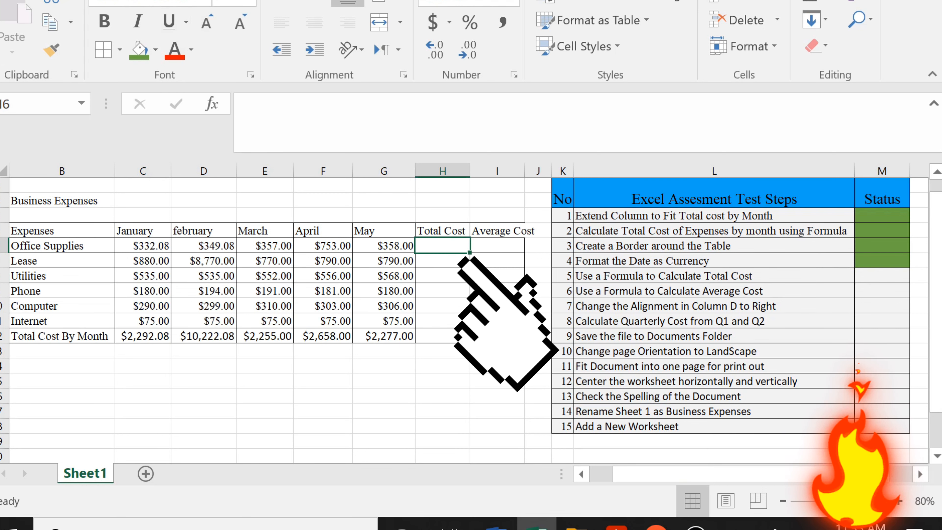
drag(143, 246, 142, 335)
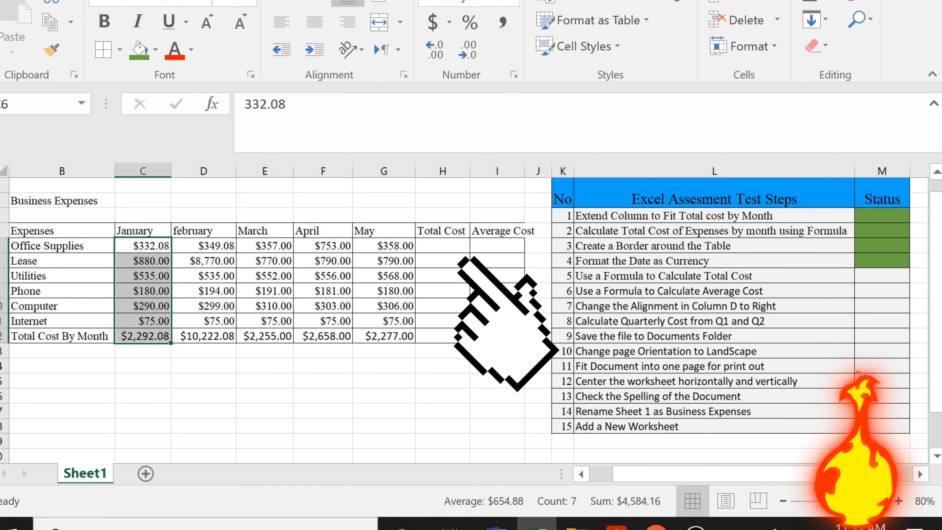
click(442, 246)
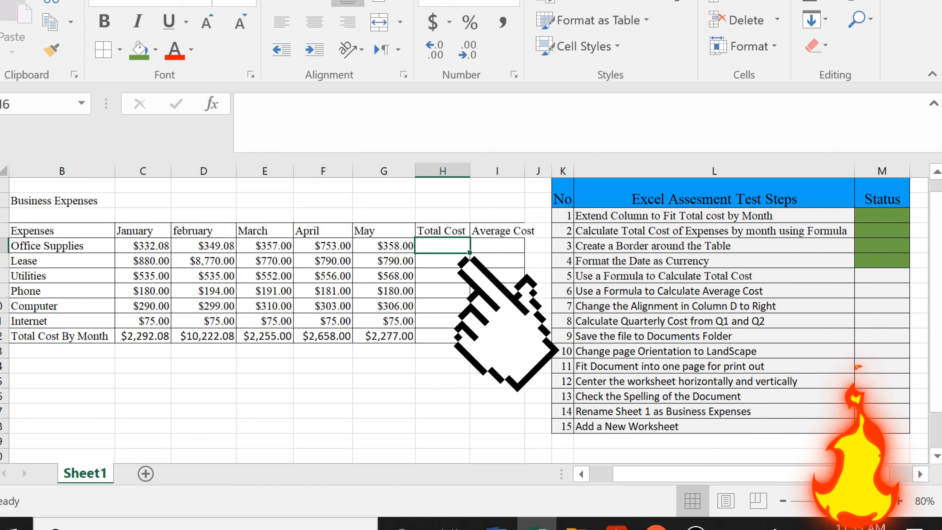
drag(470, 171, 474, 171)
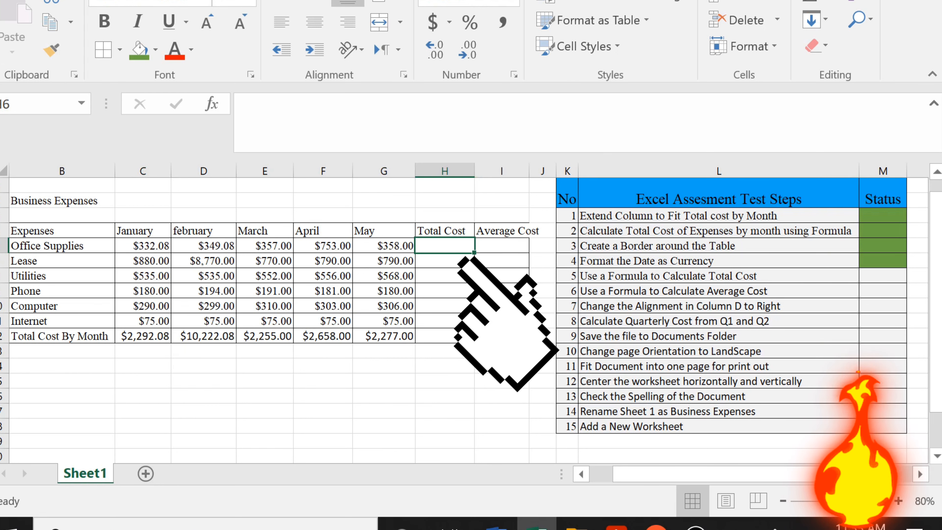
key(alt+equal)
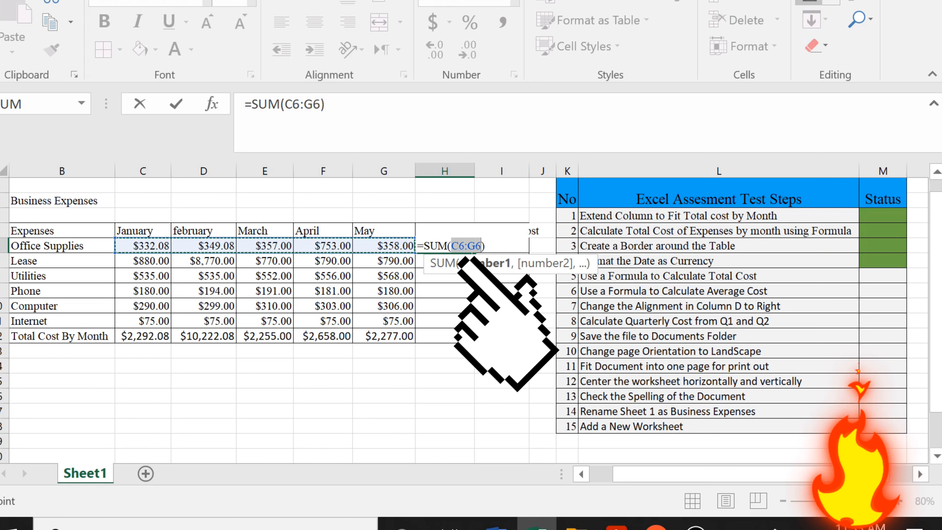
key(Return)
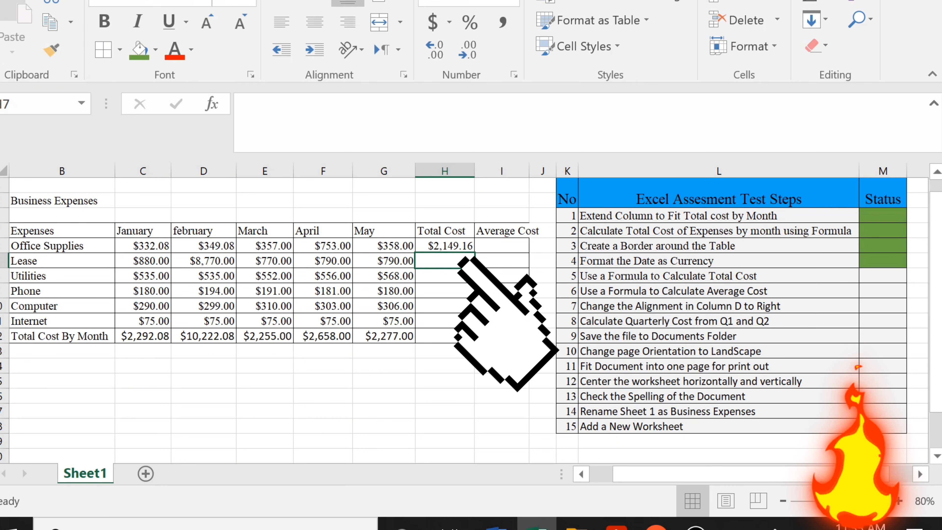
click(444, 245)
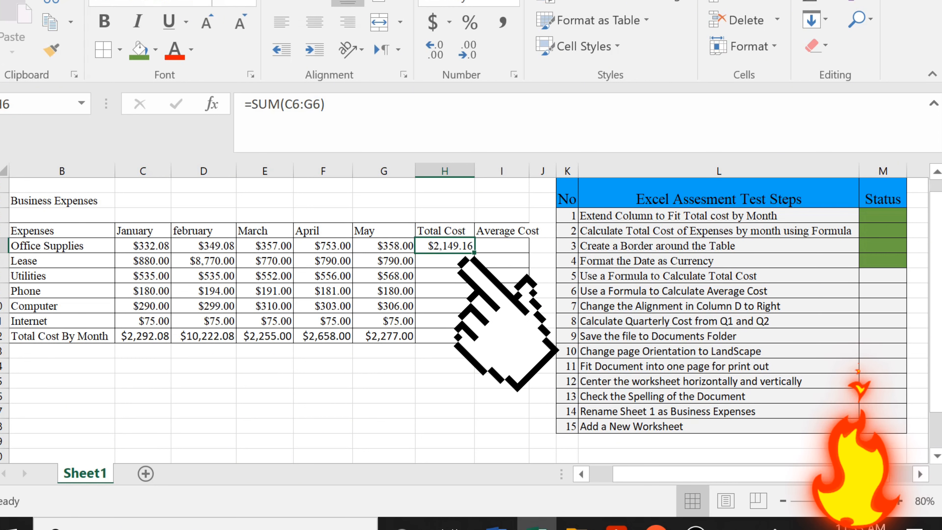
Copy the Total Cost formula from H6 down to H12 and fill task 5's Status cell M8 with green
drag(474, 252, 469, 335)
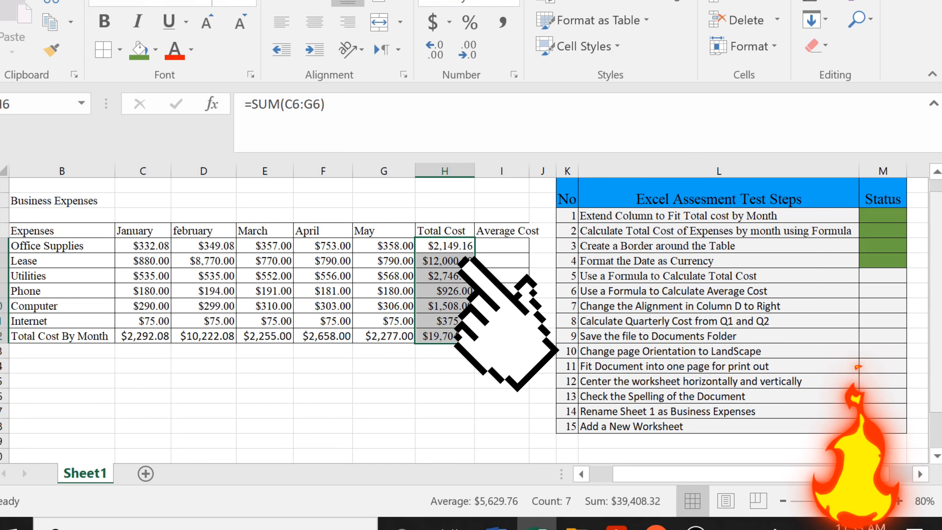
click(883, 276)
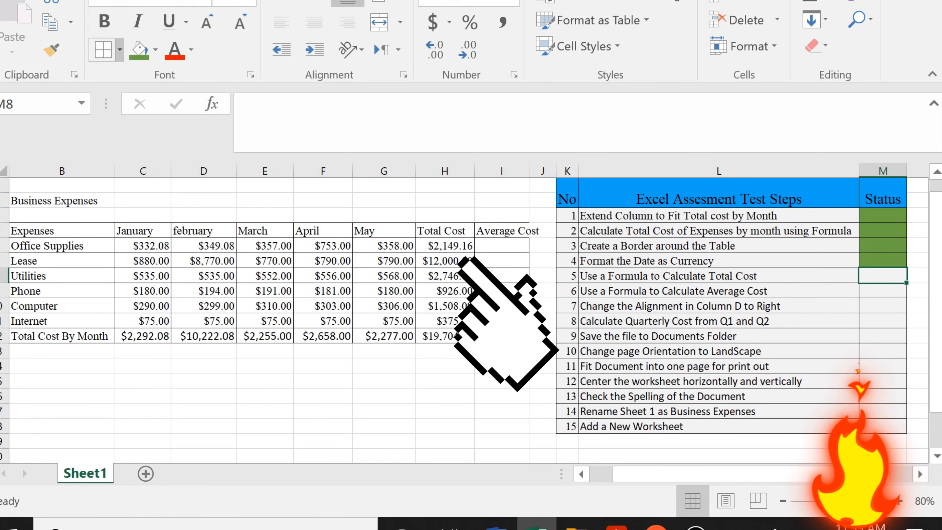
click(139, 50)
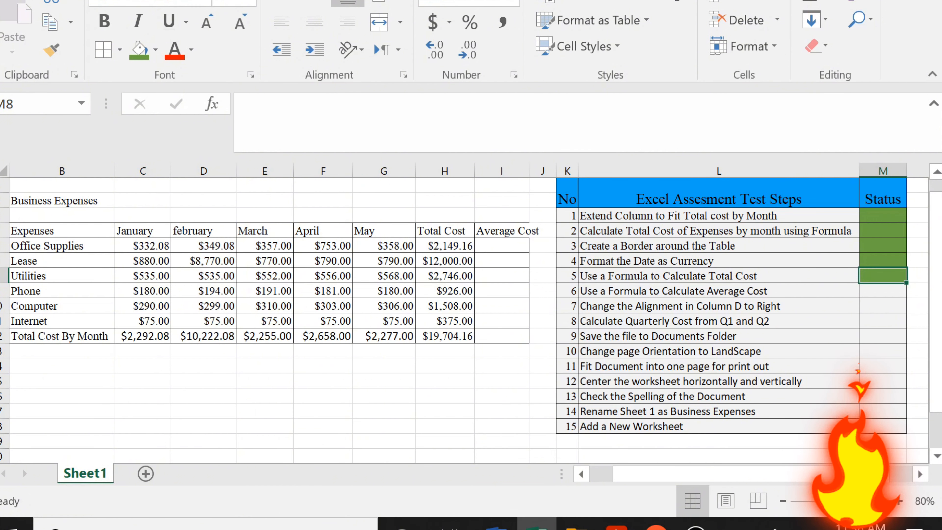
Widen the Average Cost column until its header fits, and slightly narrow the Status column
double_click(724, 290)
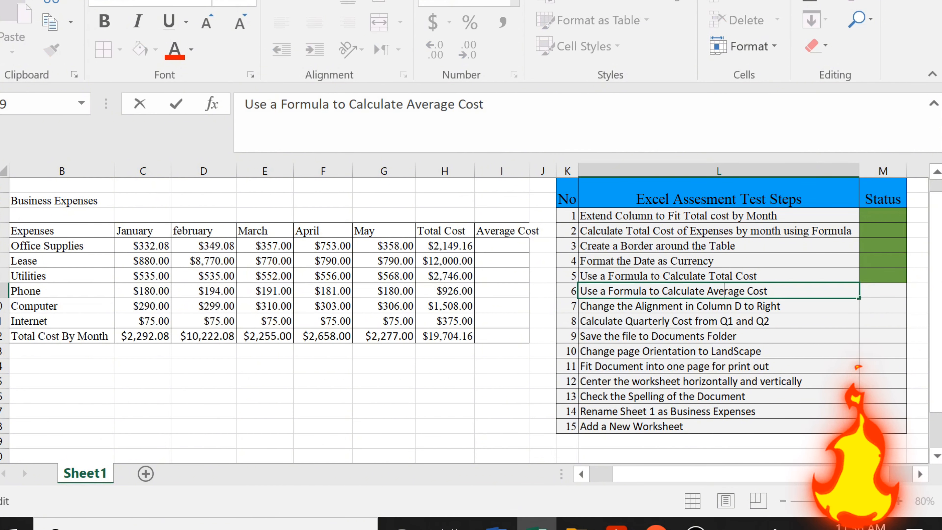
click(502, 245)
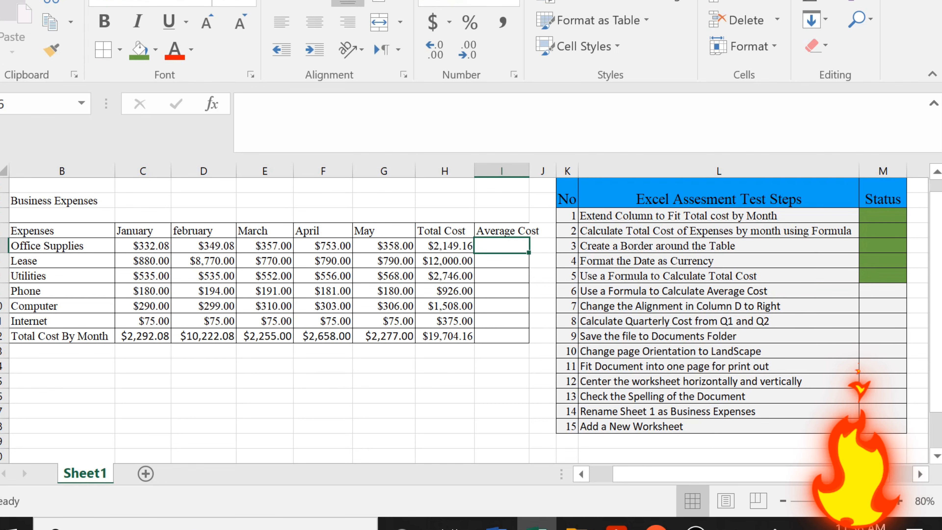
drag(529, 170, 543, 170)
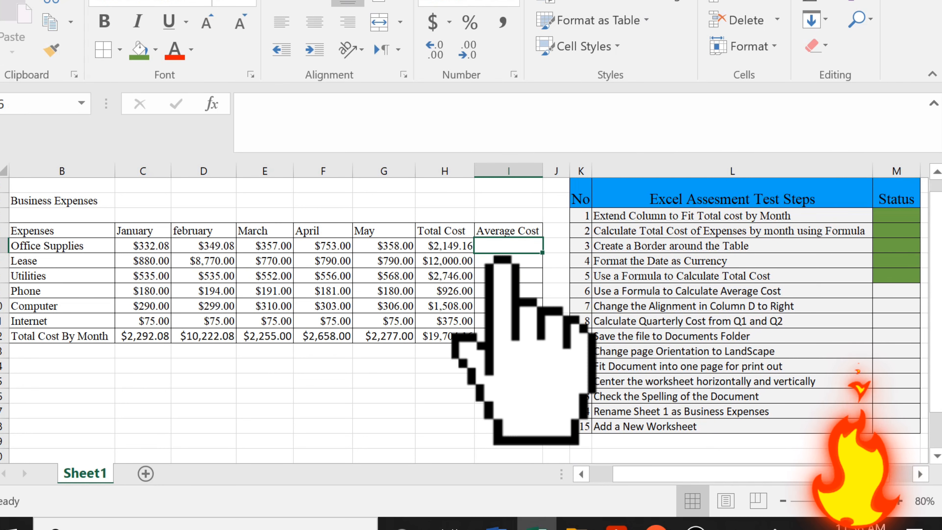
drag(920, 171, 916, 170)
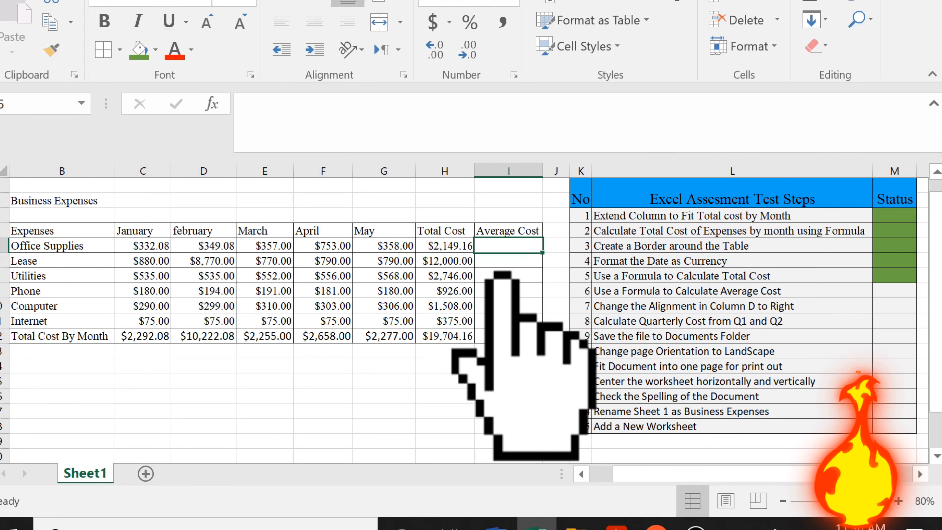
Calculate the Office Supplies average in I6 with an AVERAGE formula over C6:G6
text(=Average)
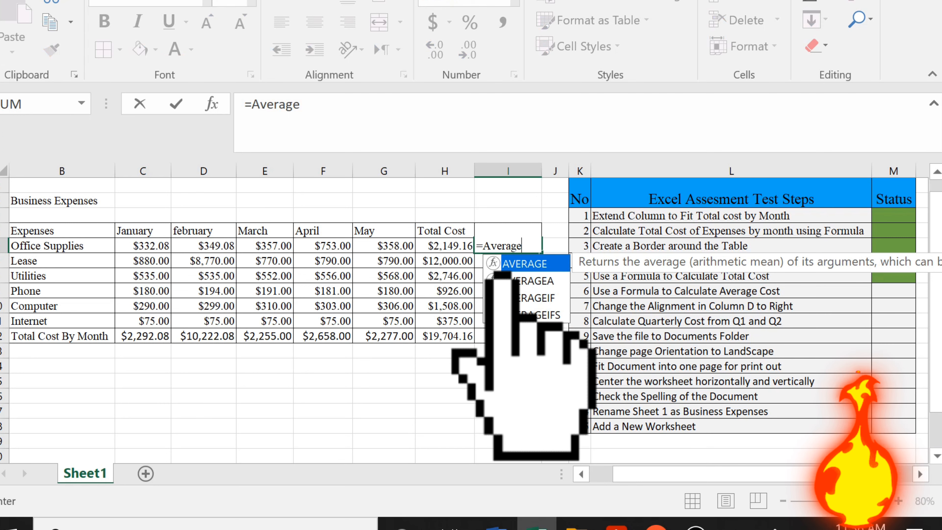
text(()
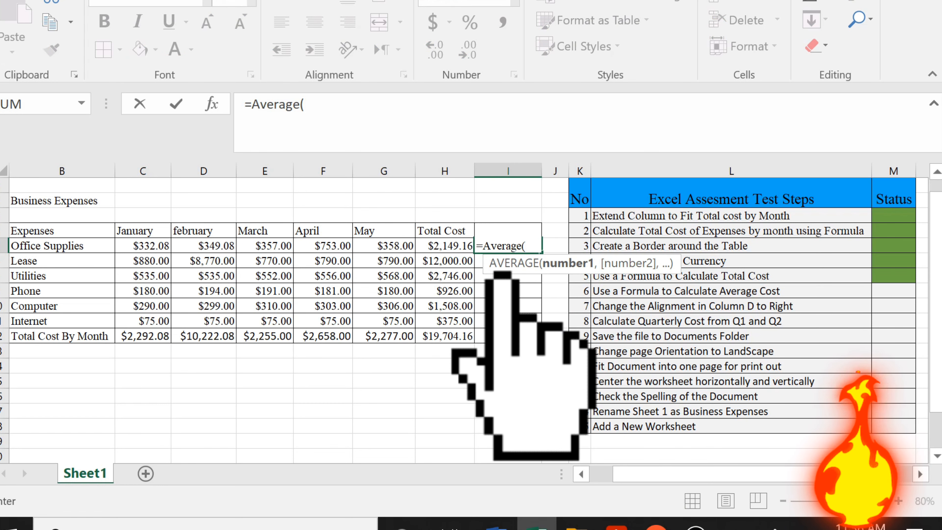
drag(143, 245, 383, 245)
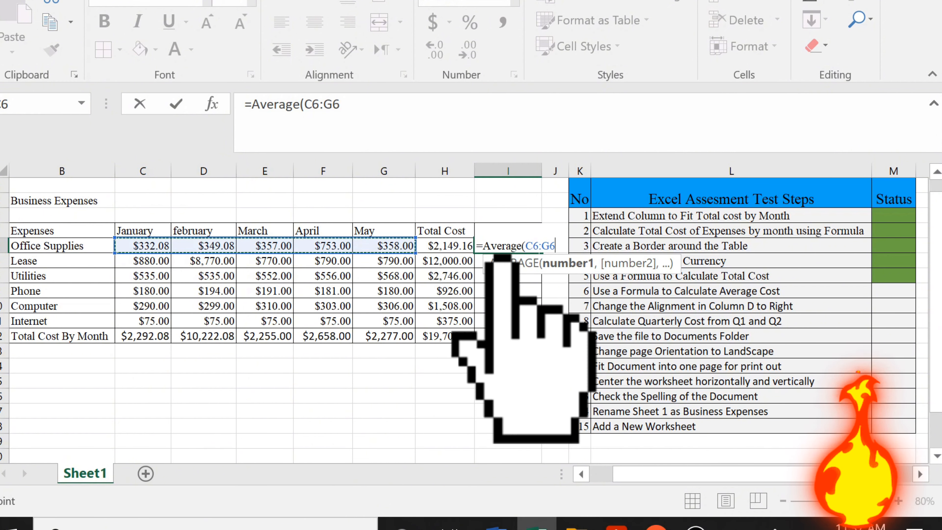
text())
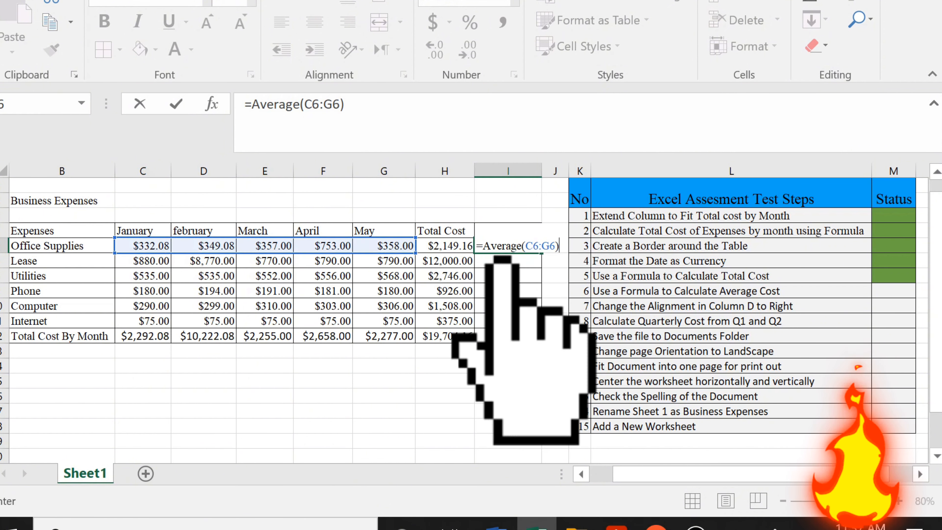
key(Return)
Copy the average formula from I6 down to I11 and clear the copied results in I7:I11
click(503, 246)
drag(541, 253, 540, 322)
click(501, 244)
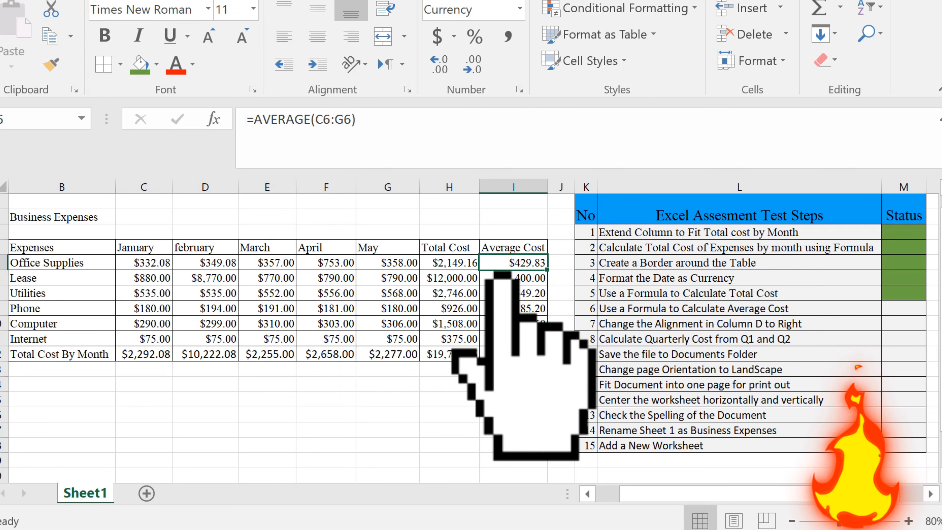
drag(547, 270, 545, 342)
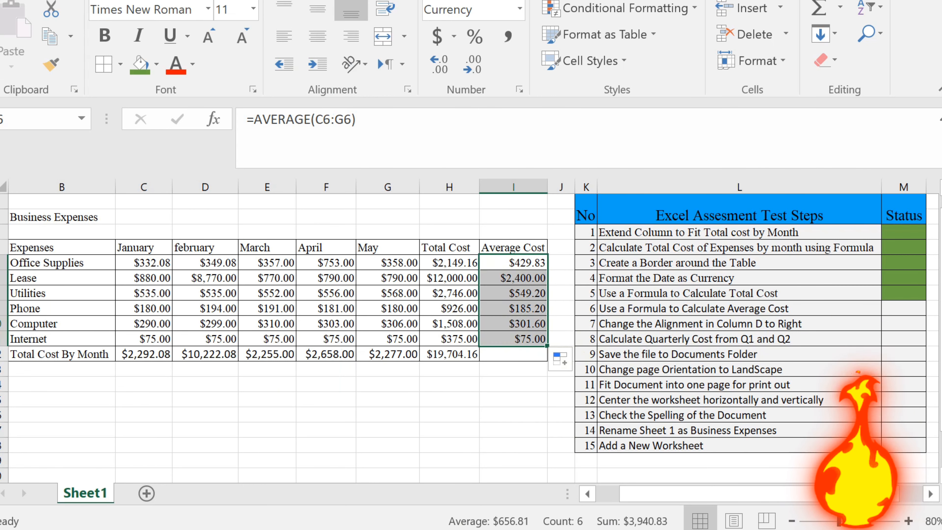
drag(513, 278, 513, 338)
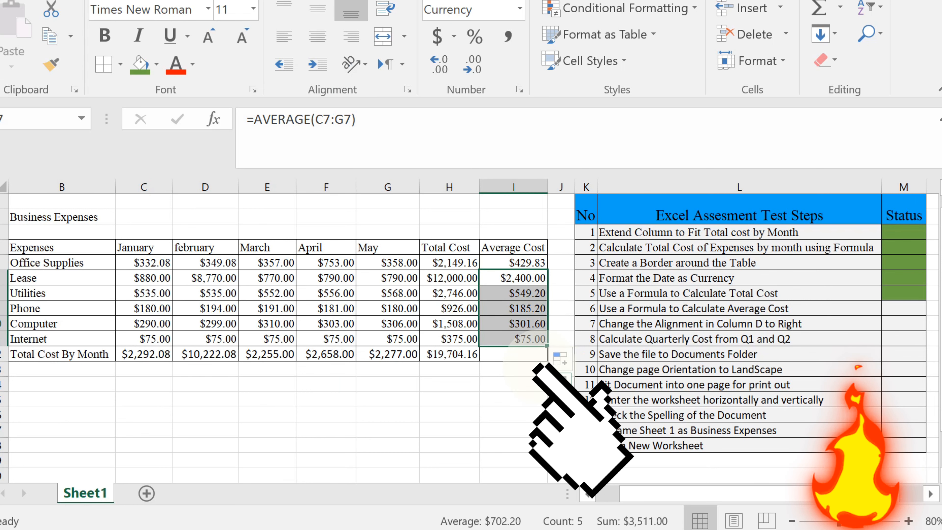
key(Delete)
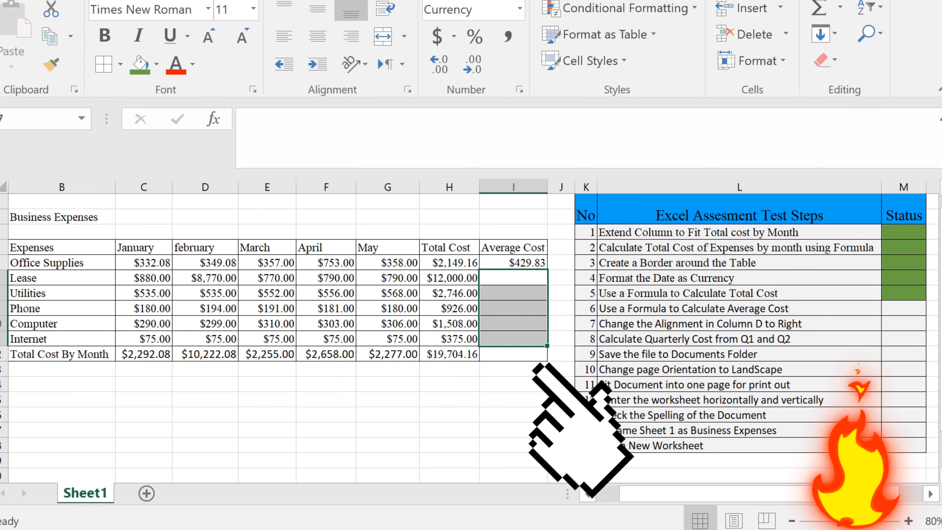
Fill the Average Cost formula from the Office Supplies row down through the Internet row
click(513, 263)
drag(546, 270, 546, 342)
click(561, 293)
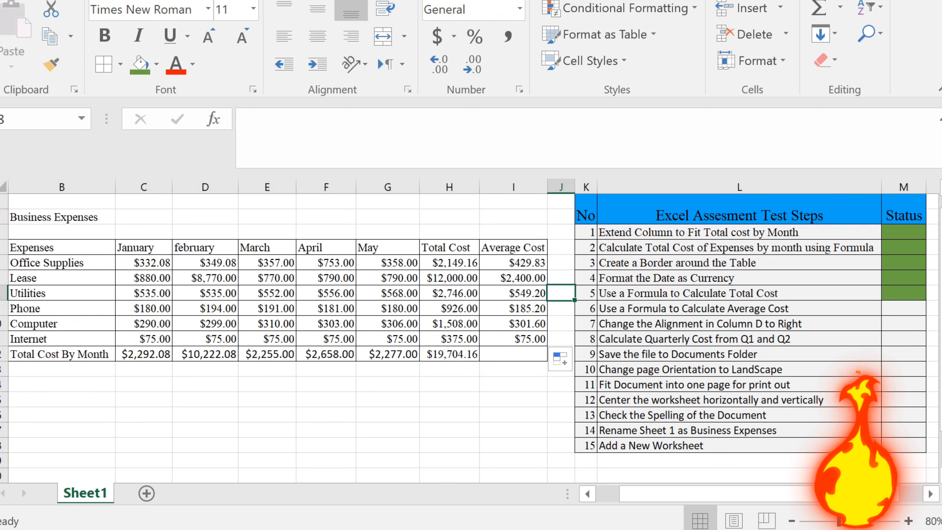
Mark assessment task 6 as done by filling its Status cell M9 with green
click(739, 323)
click(739, 308)
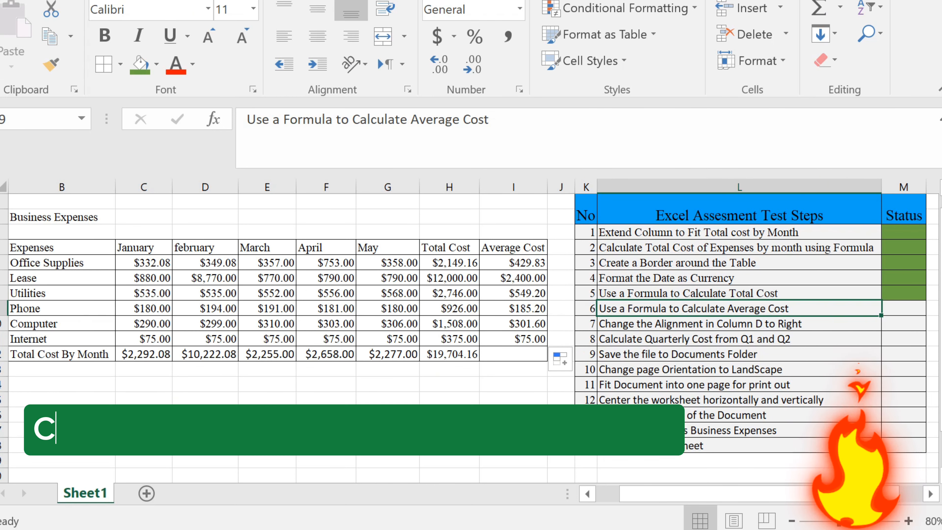
click(903, 308)
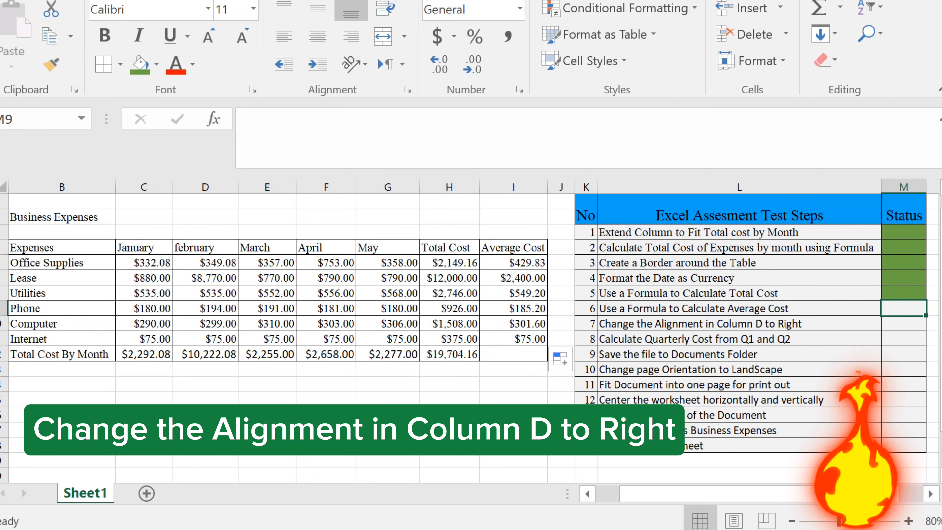
click(140, 64)
Right-align the February amounts in D6:D12 and mark task 7 as done by filling Status cell M10 with green
double_click(830, 324)
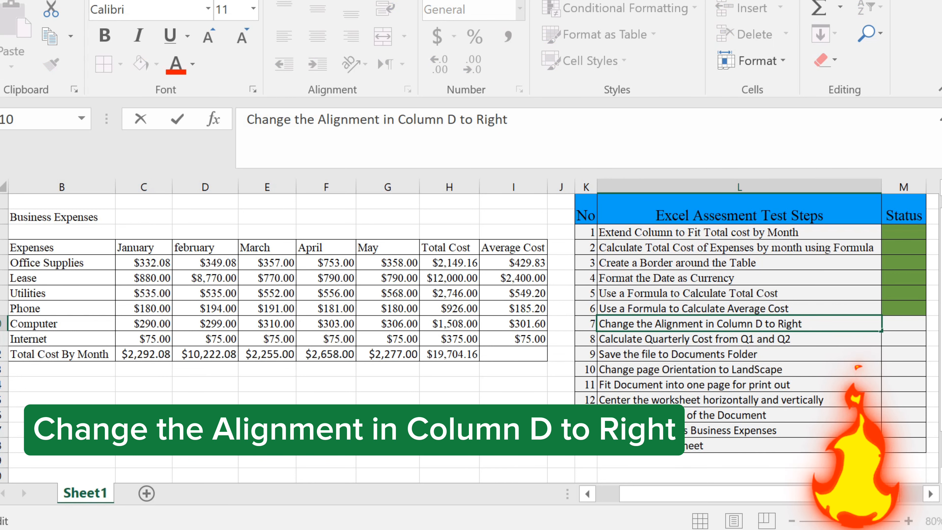
click(205, 187)
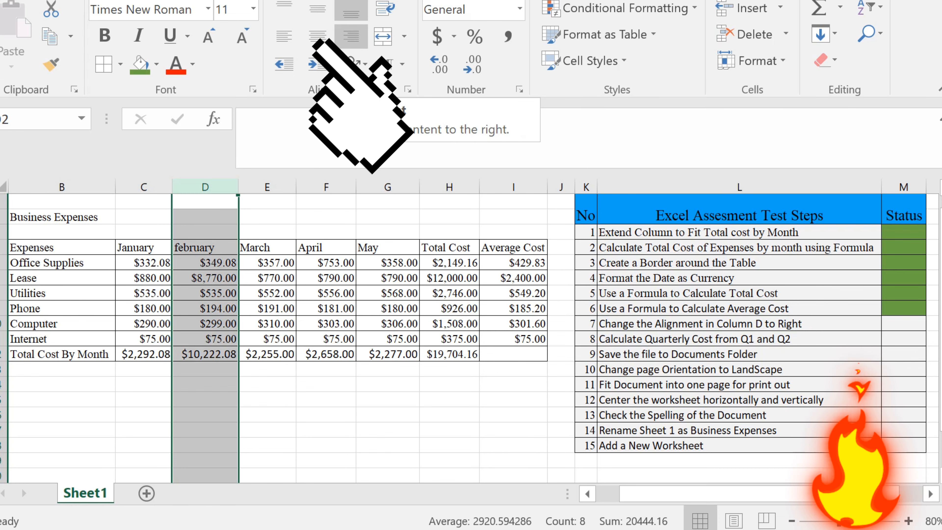
click(351, 35)
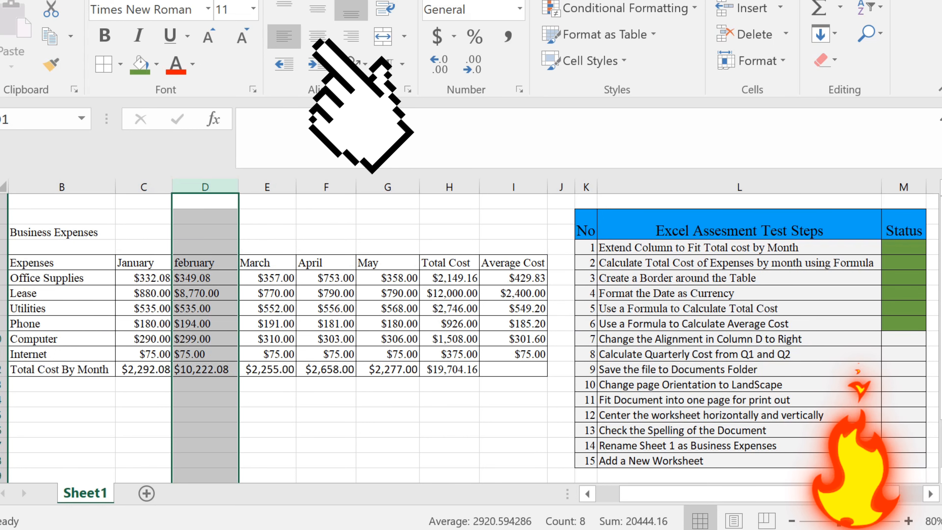
drag(205, 278, 221, 370)
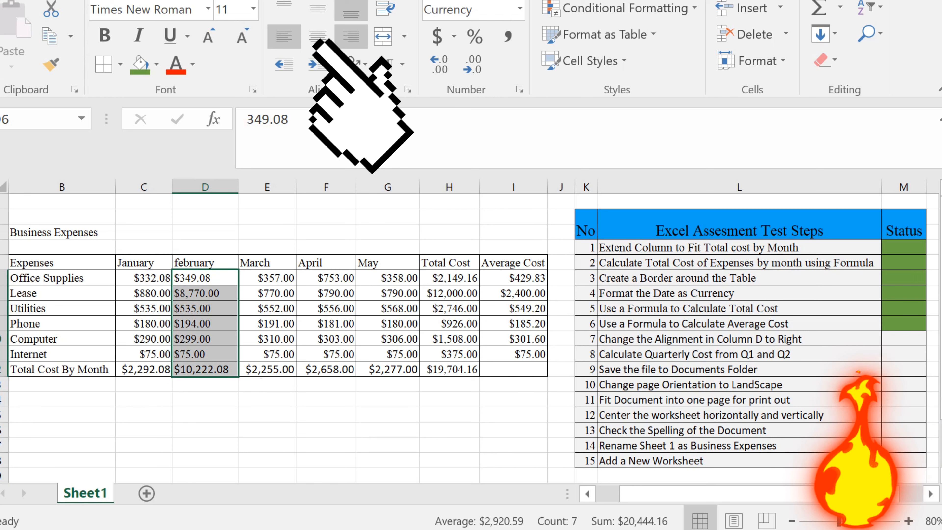
click(351, 36)
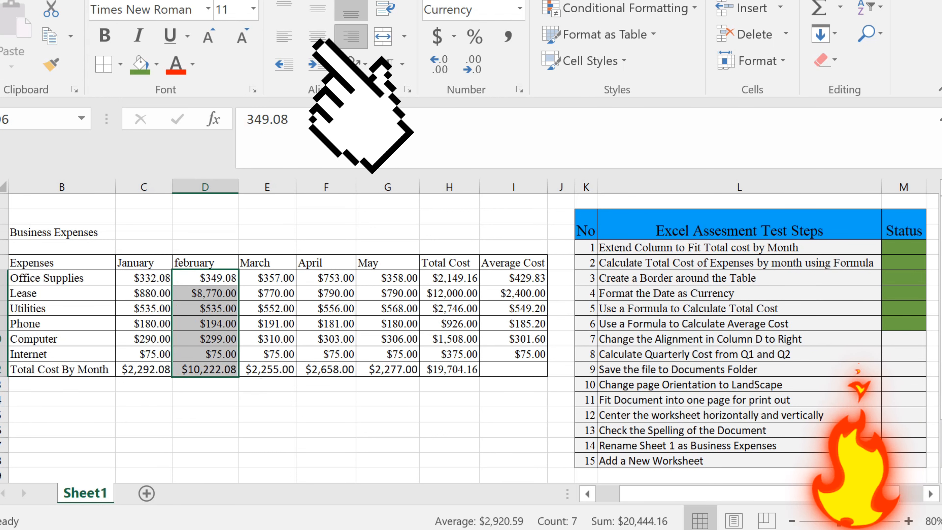
click(904, 339)
click(140, 65)
Enter the label "Q1 costs" in D13, just below the February monthly total
double_click(739, 354)
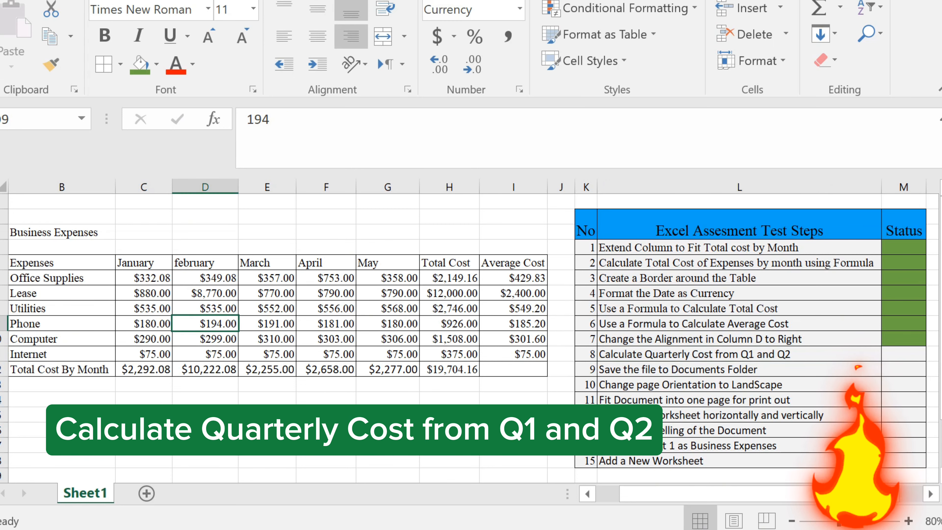
drag(144, 263, 267, 264)
click(326, 262)
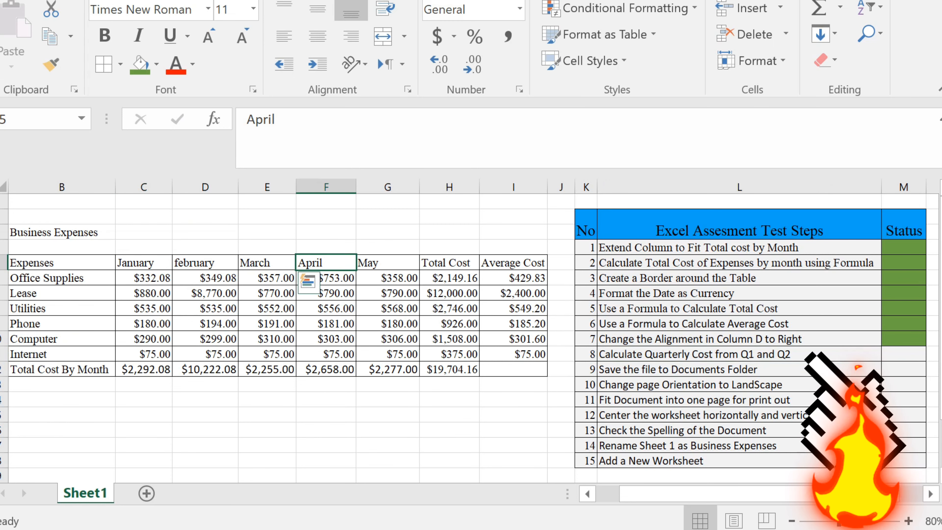
click(61, 370)
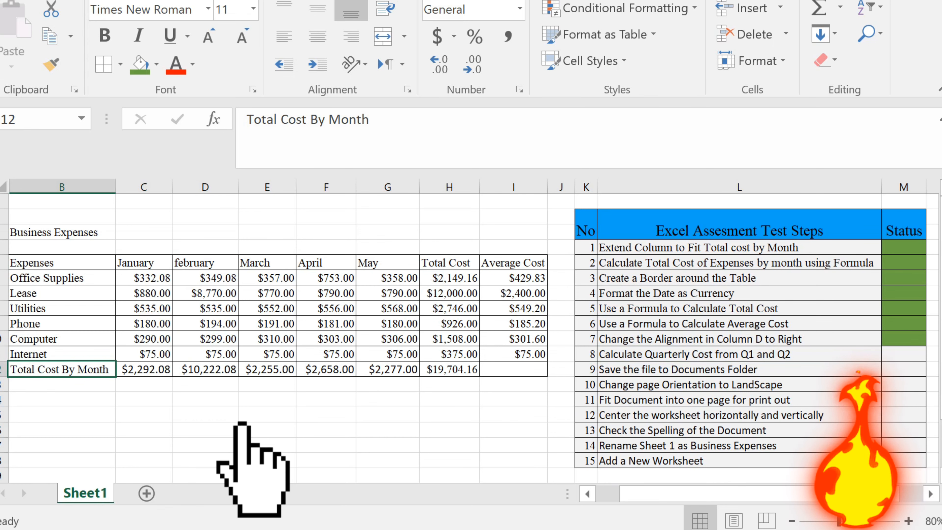
click(205, 384)
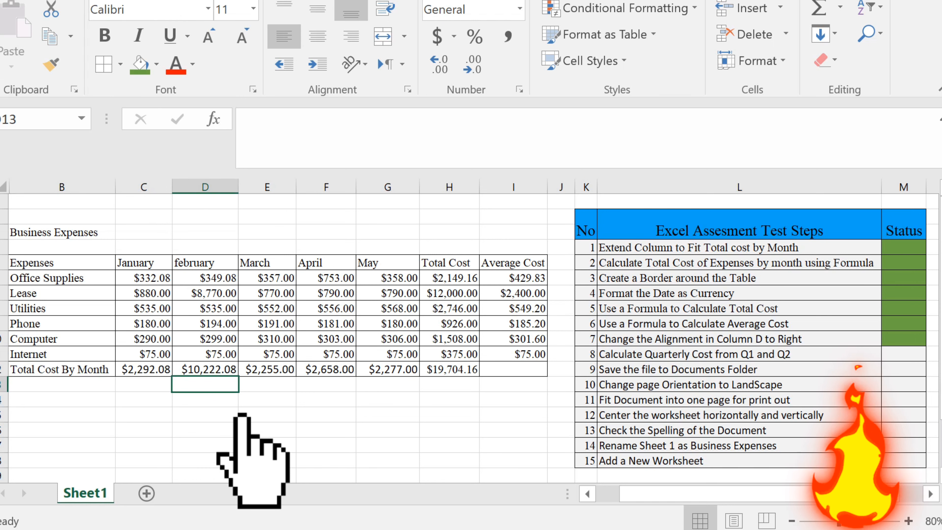
text(Q1 cost)
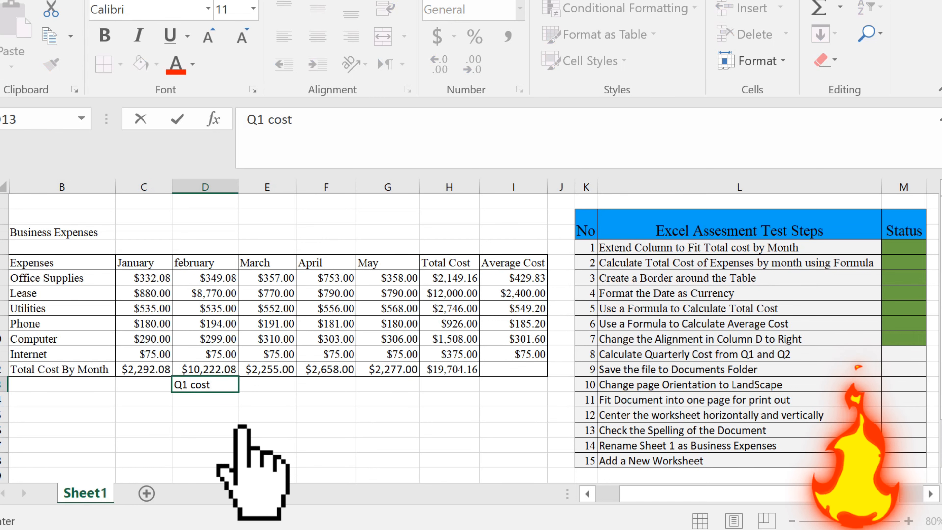
text(s)
key(Tab)
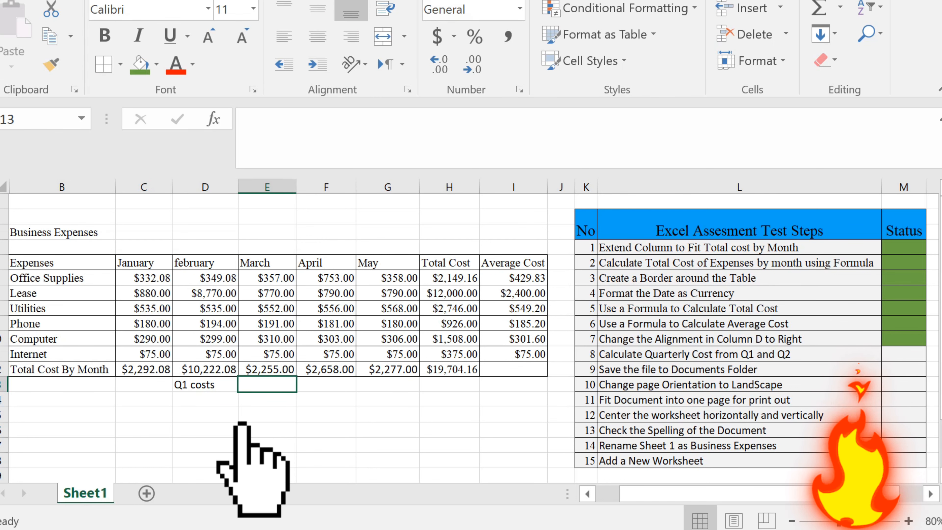
Total the January to March monthly costs in E13 with a SUM formula over C12:E12
text(Su)
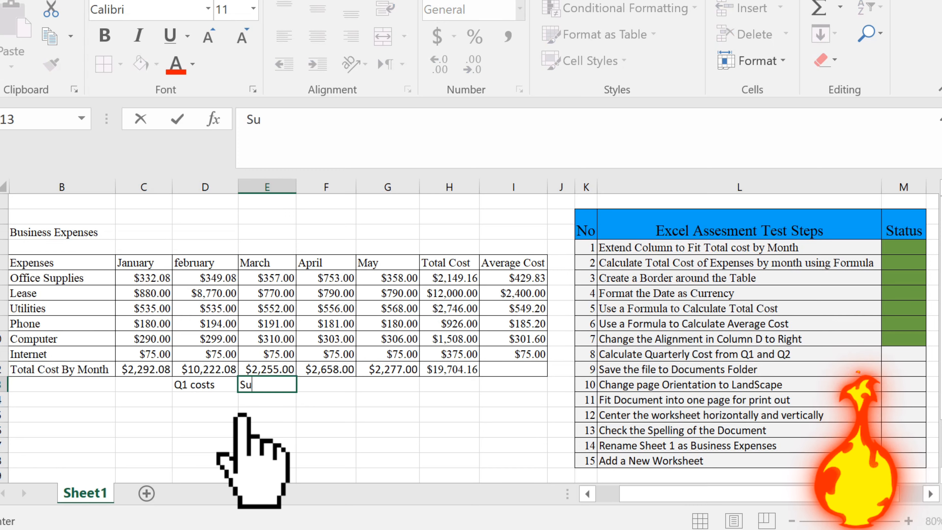
key(Escape)
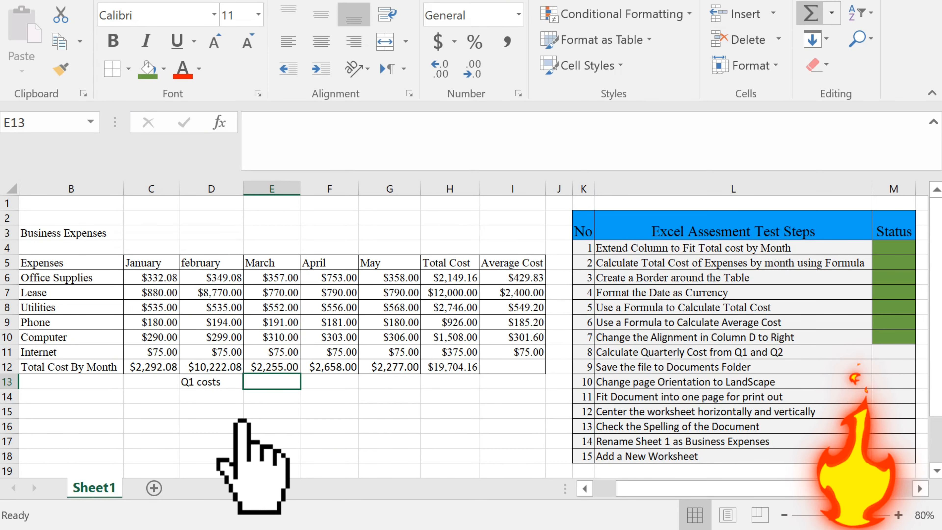
click(809, 13)
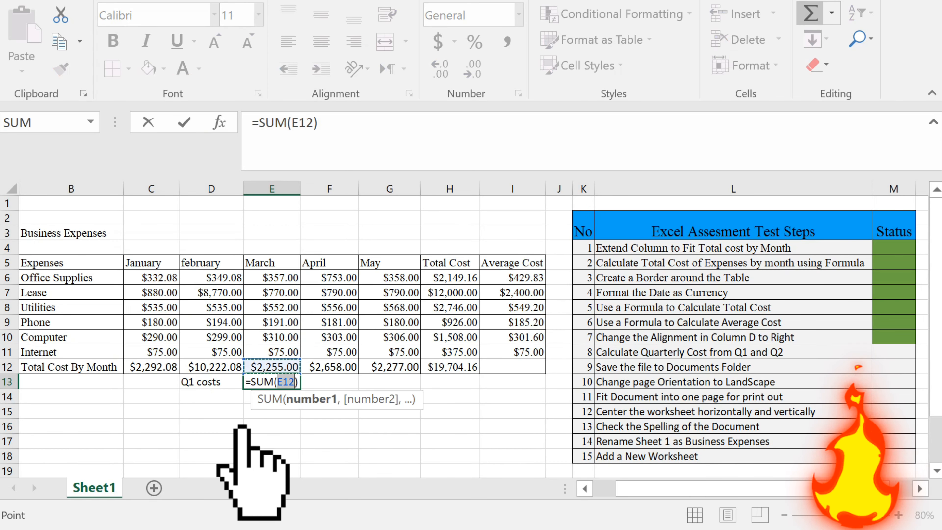
click(151, 367)
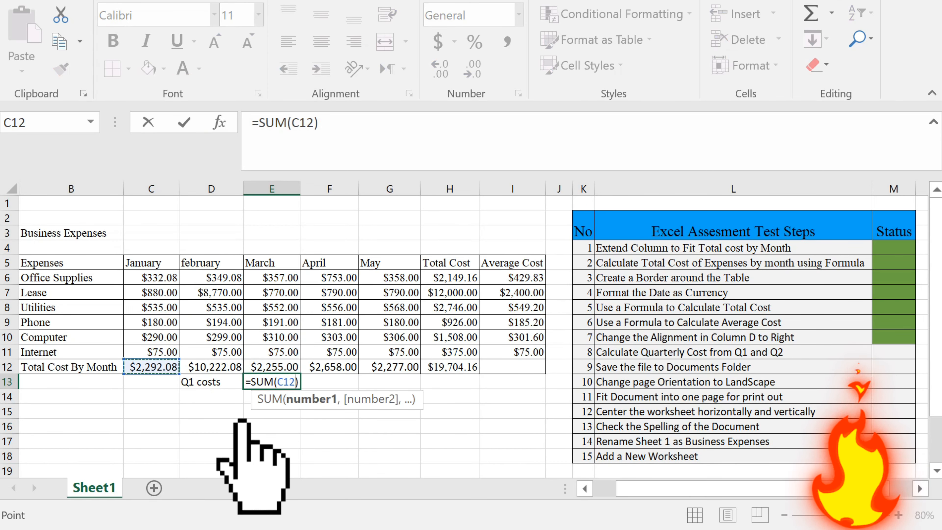
drag(152, 367, 272, 367)
key(Return)
Enter the label "Q2 Costs" in G13, just below the May monthly total
click(389, 381)
text(q2)
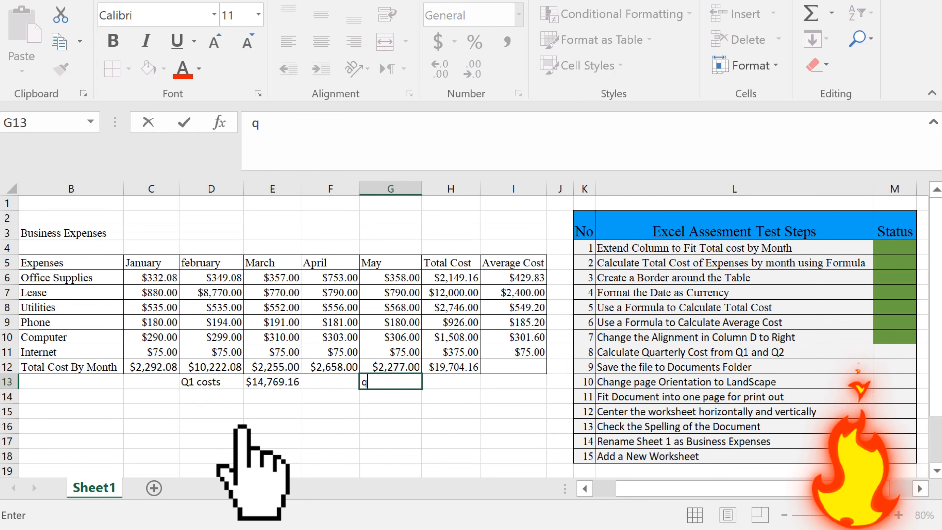
key(BackSpace)
key(BackSpace)
text(Q)
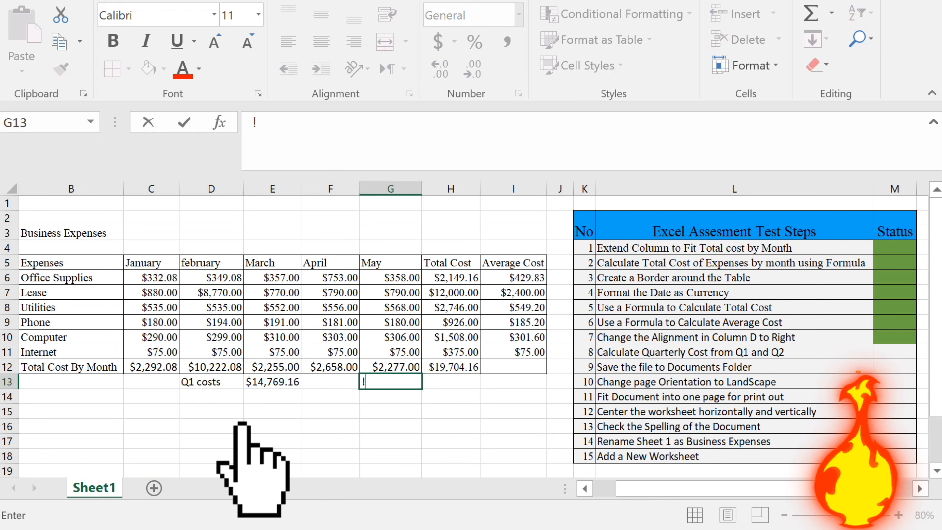
text(2 Vo)
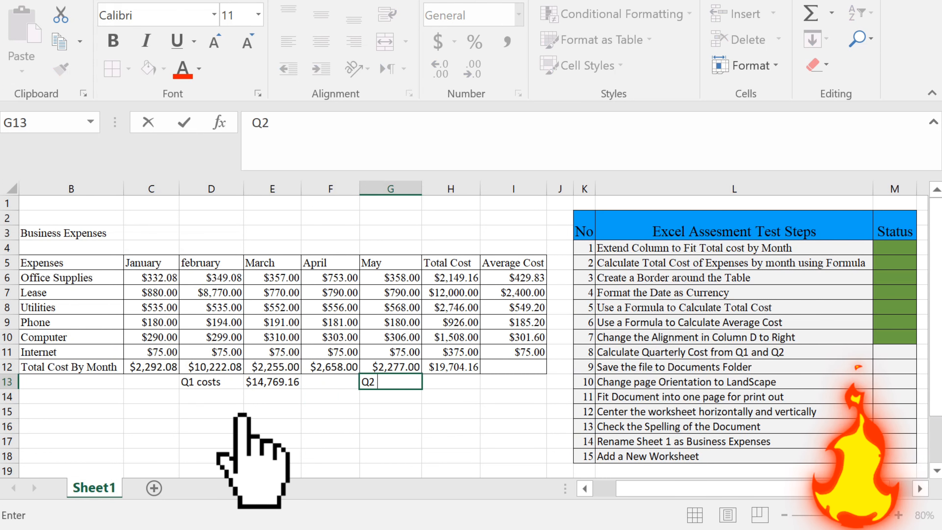
key(BackSpace)
key(BackSpace)
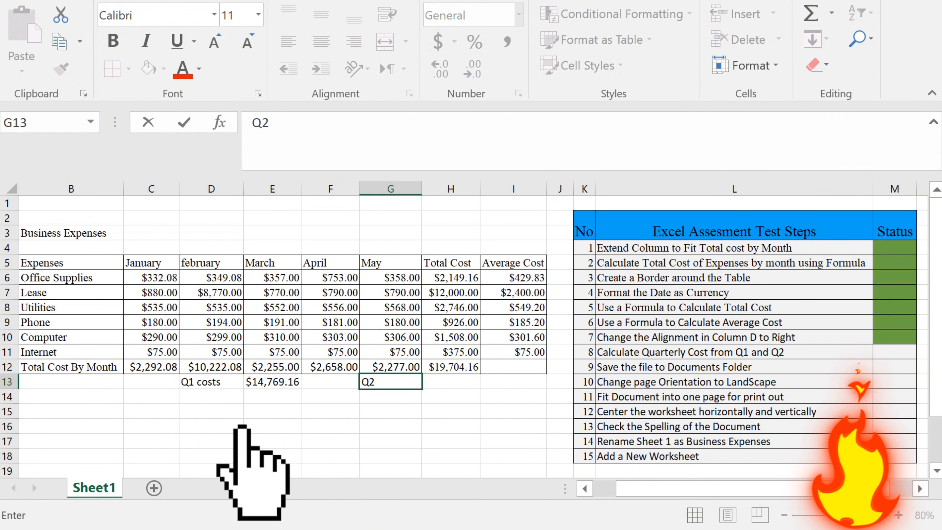
text(Costs)
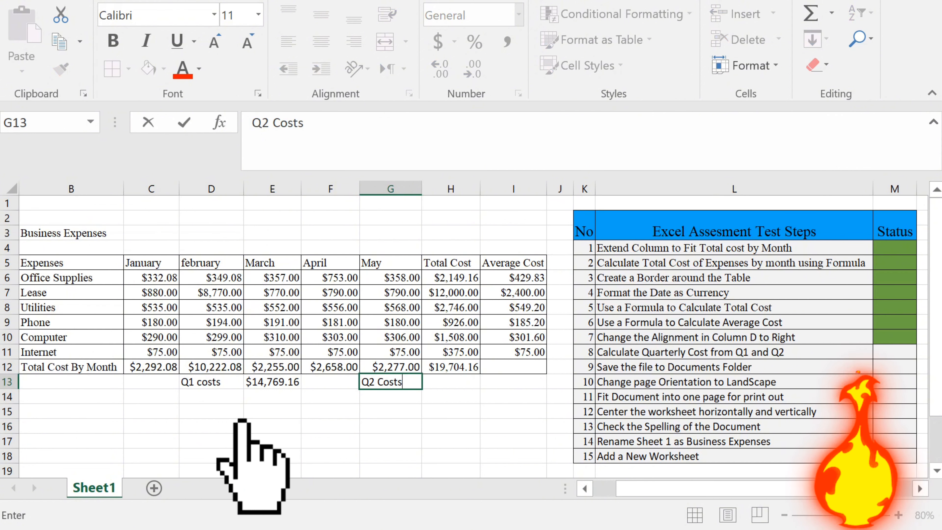
key(Tab)
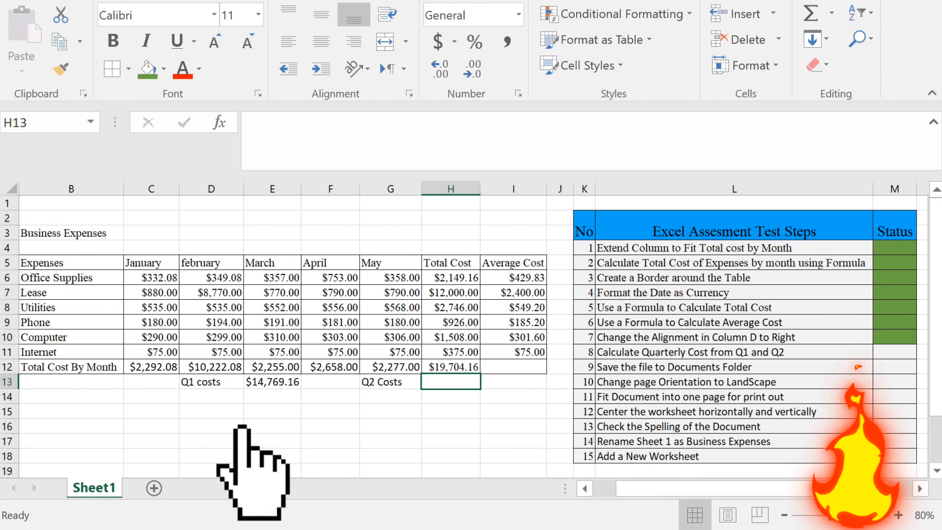
Total the April and May costs in H13 with a SUM formula over F12:G12 and fill task 8's Status cell M11 with green
click(809, 14)
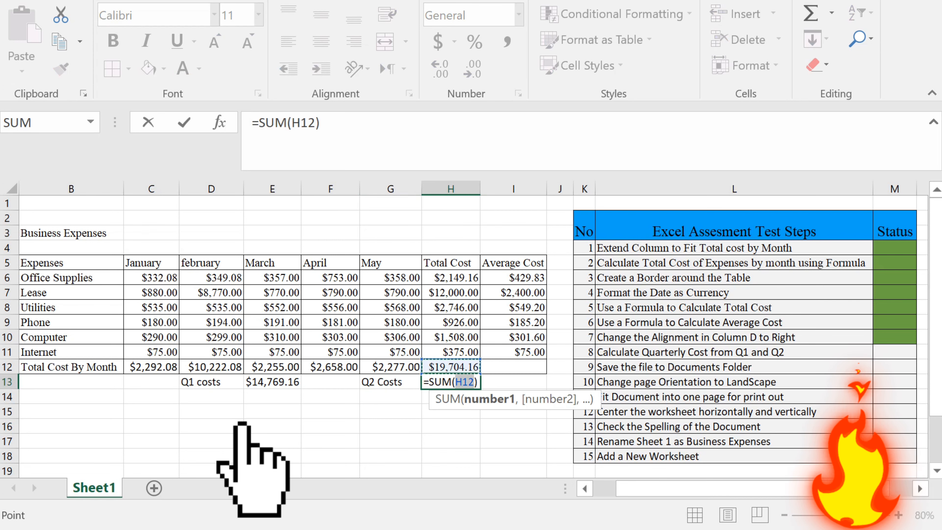
drag(330, 366, 390, 366)
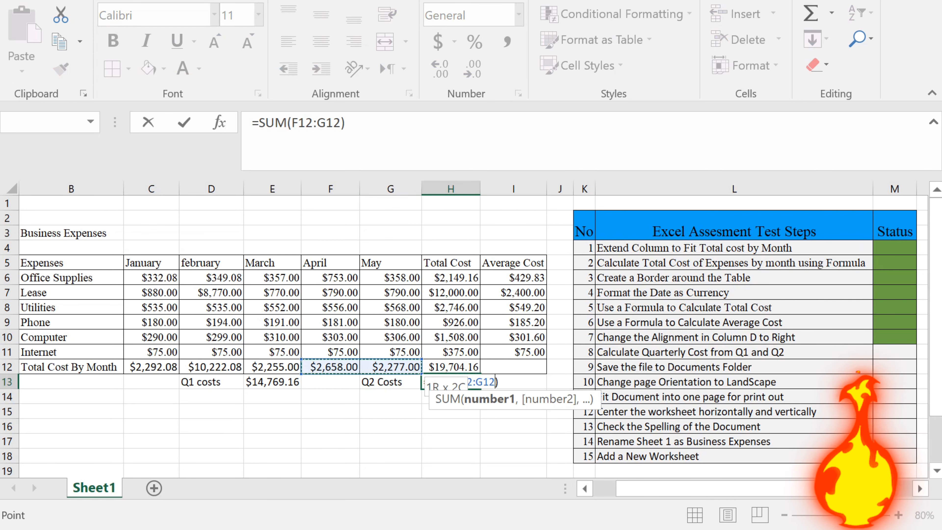
key(Return)
click(894, 351)
click(148, 69)
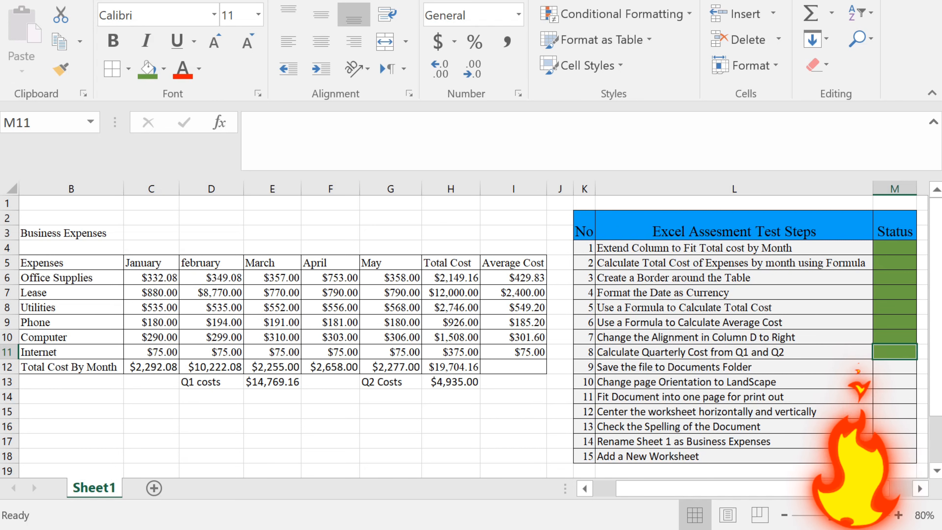
Save the workbook to the Documents folder as "Excel assesment.xlsx" and mark task 9 as done by filling Status cell M12 with green
click(782, 366)
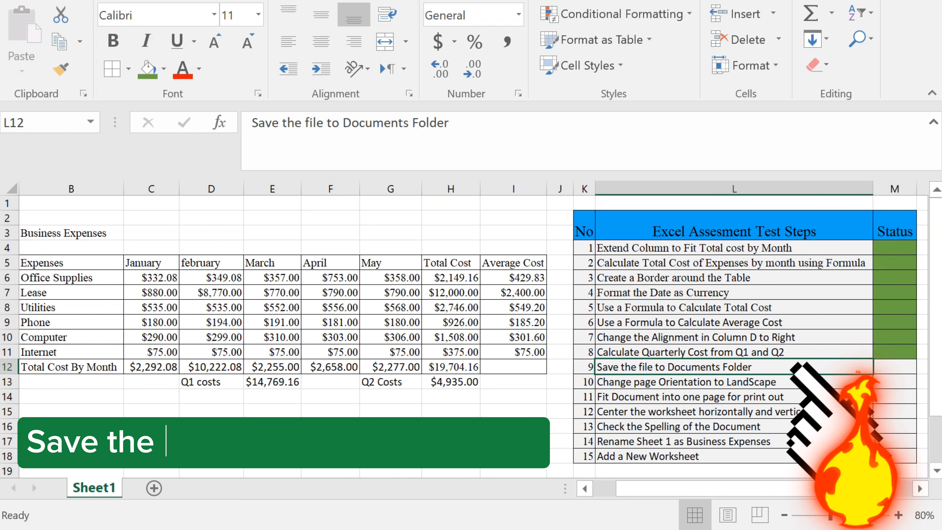
click(14, 1)
click(28, 168)
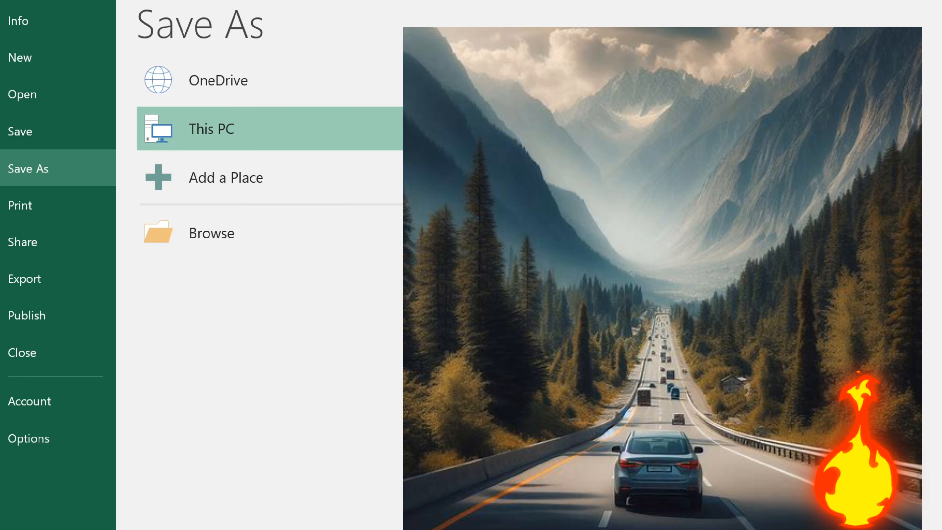
click(212, 233)
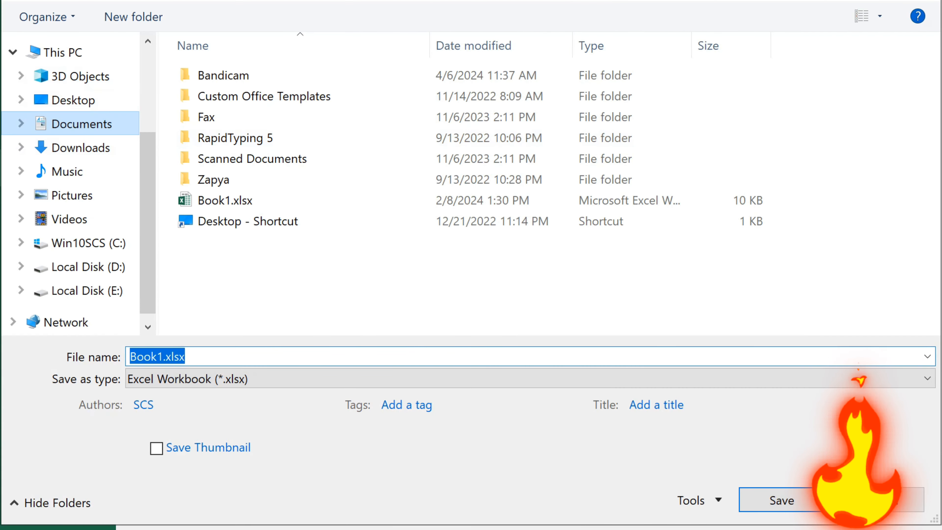
click(157, 356)
key(Right)
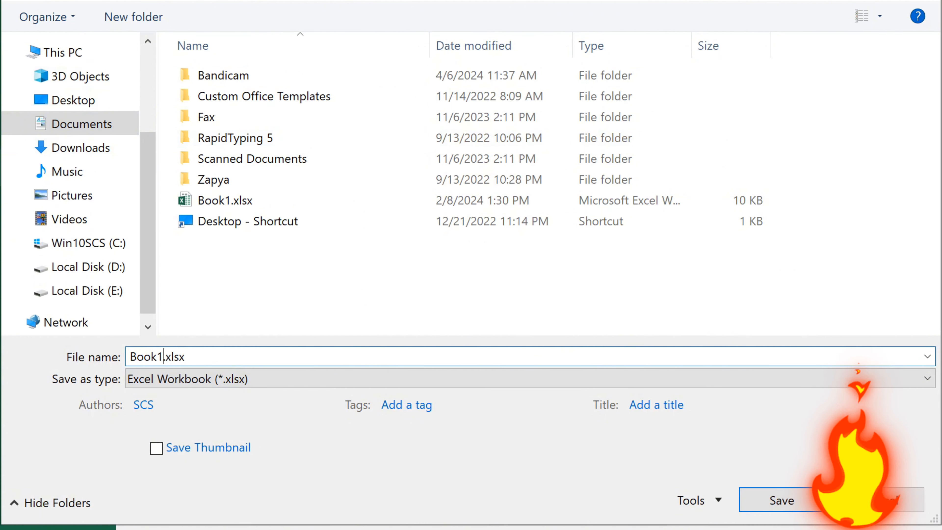
key(BackSpace)
key(BackSpace)
key(BackSpace)
key(BackSpace)
key(BackSpace)
text(Excel )
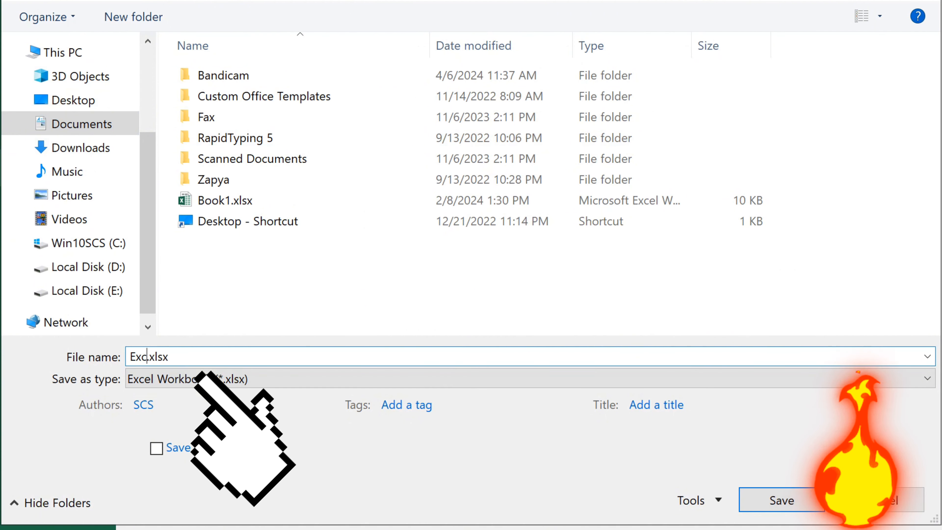
text(assesm)
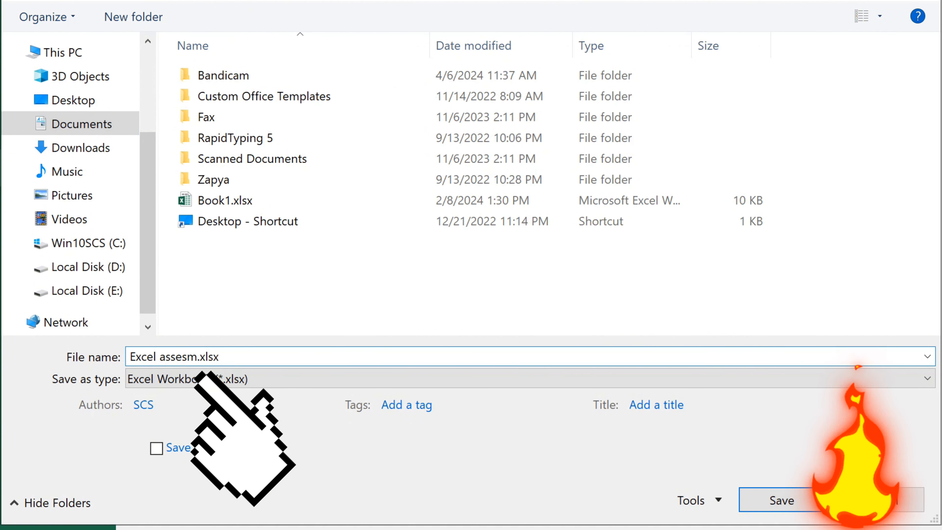
text(ent)
click(781, 500)
click(894, 367)
click(148, 69)
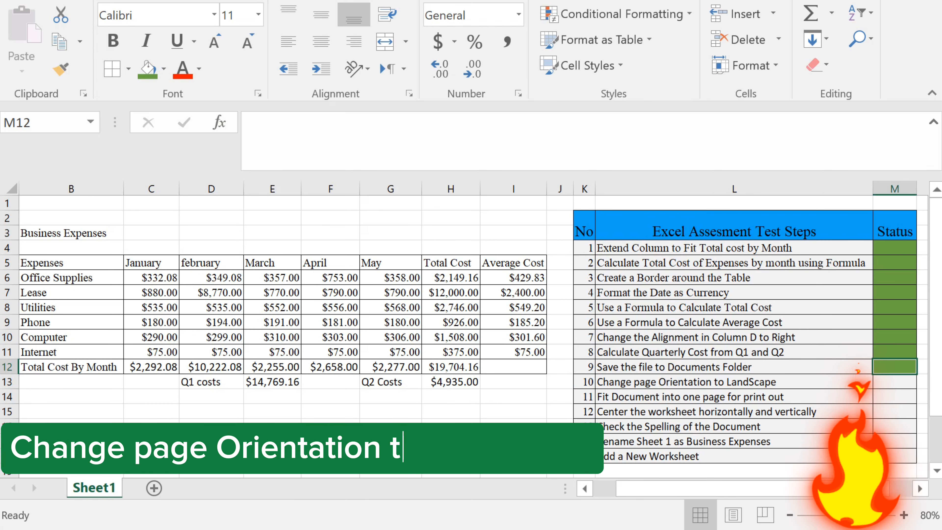
Change the worksheet's page orientation to Landscape for assessment task 10
click(858, 380)
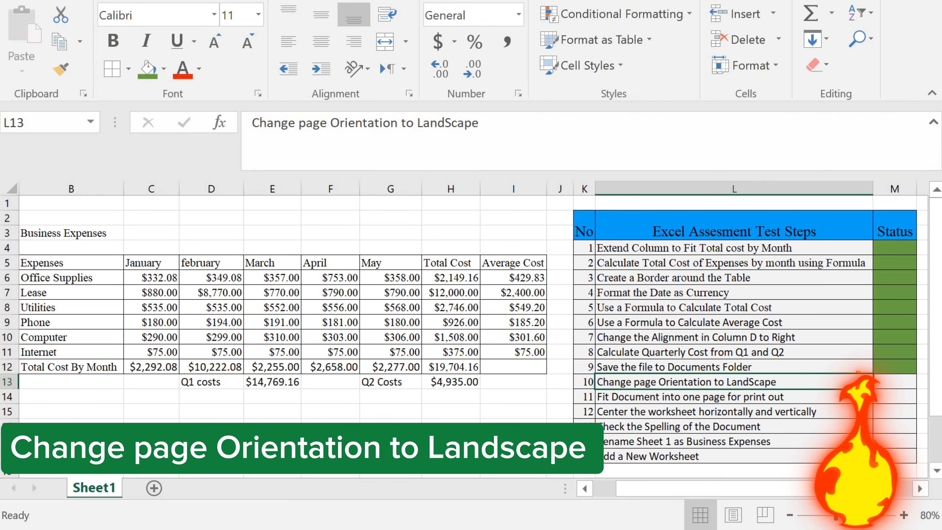
click(170, 0)
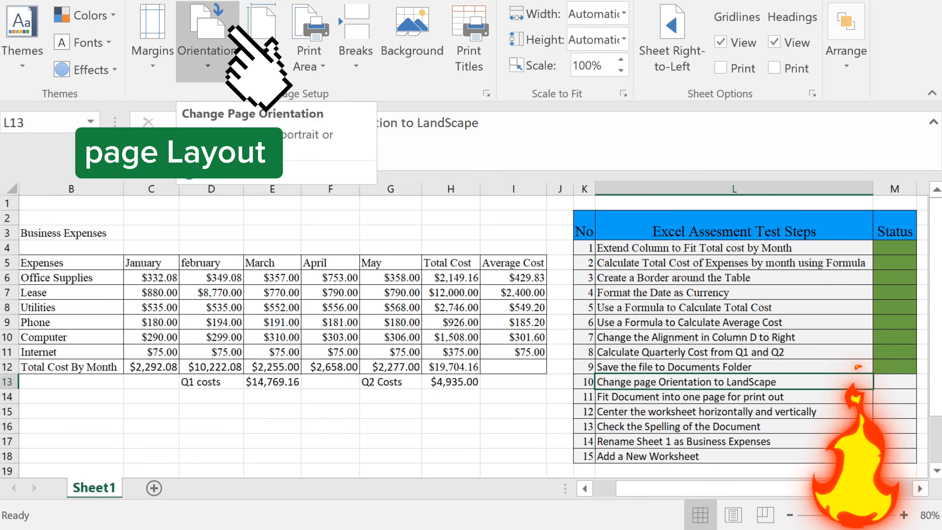
click(223, 37)
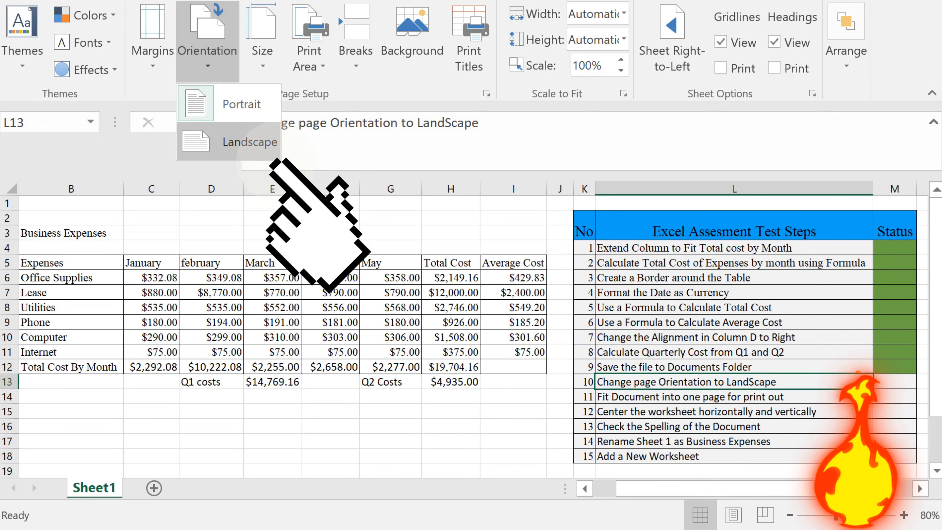
click(249, 142)
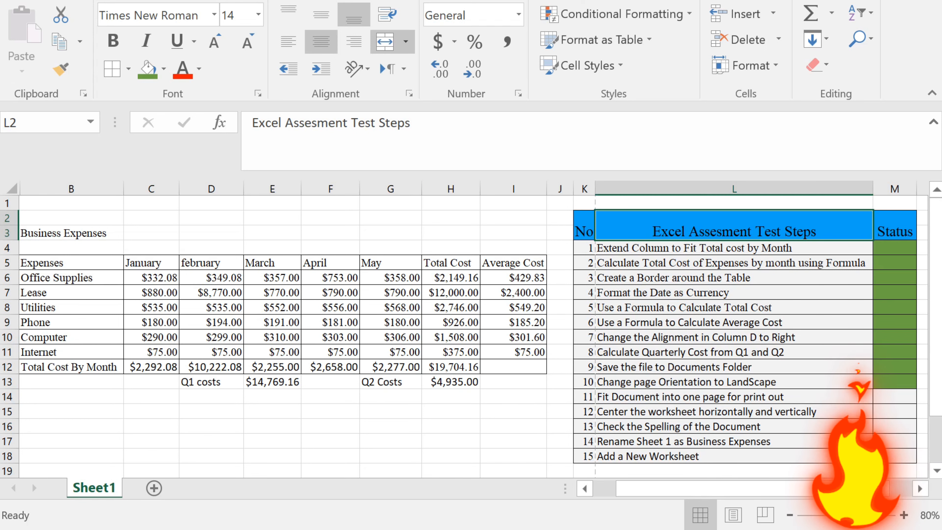
Check the print preview to see how the expenses table and the task list are spread across the pages
click(185, 1)
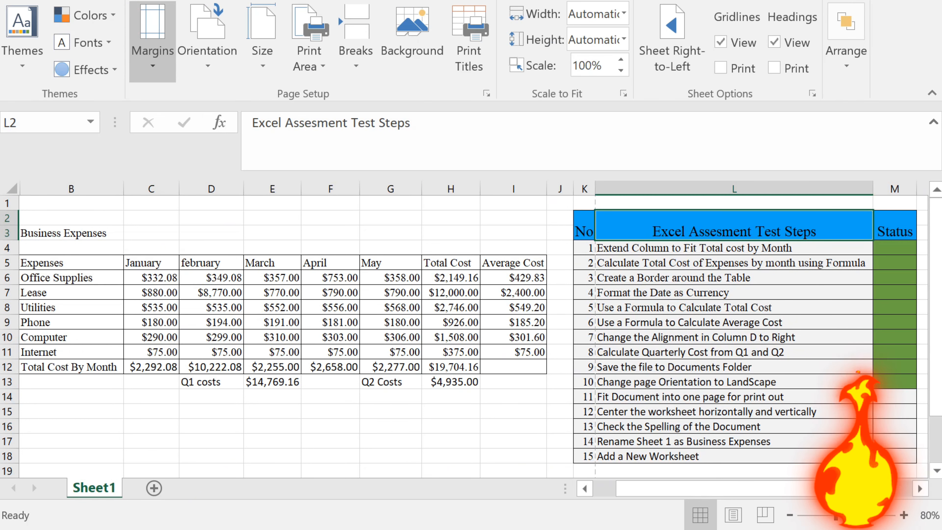
key(ctrl+p)
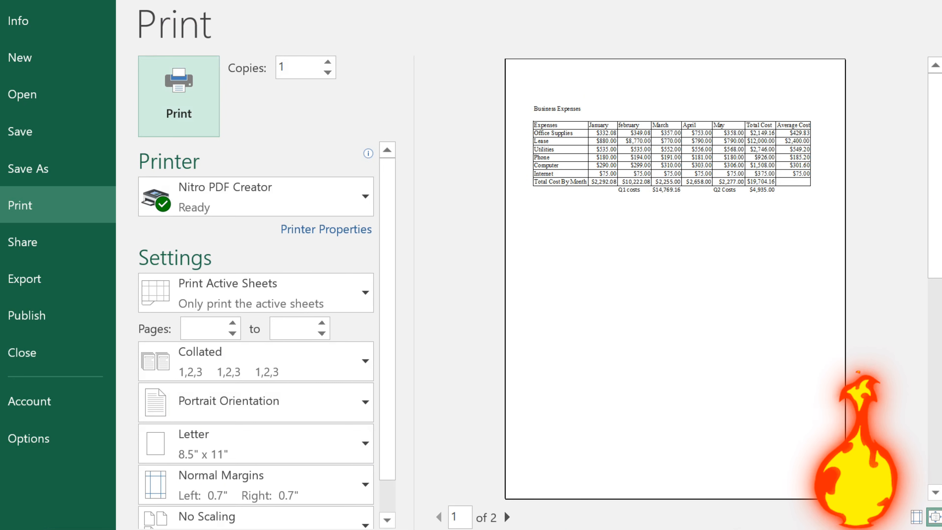
click(674, 278)
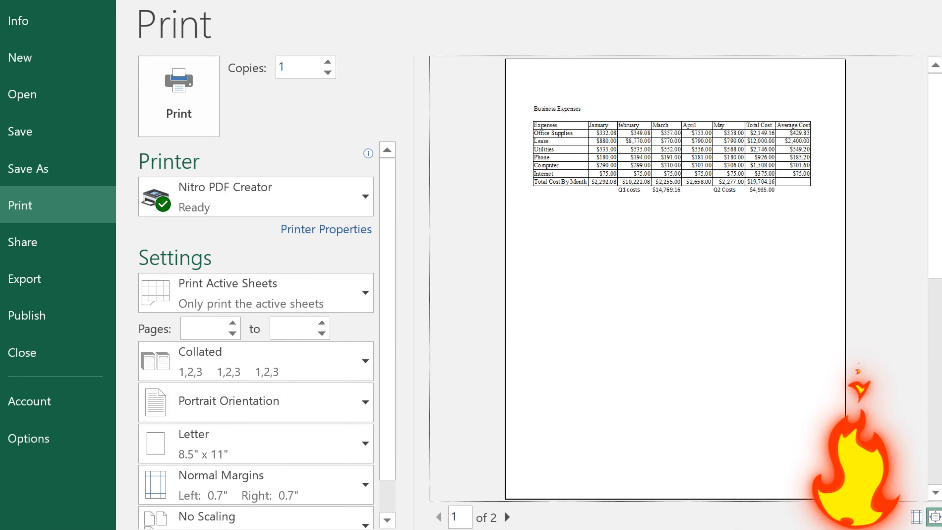
click(507, 516)
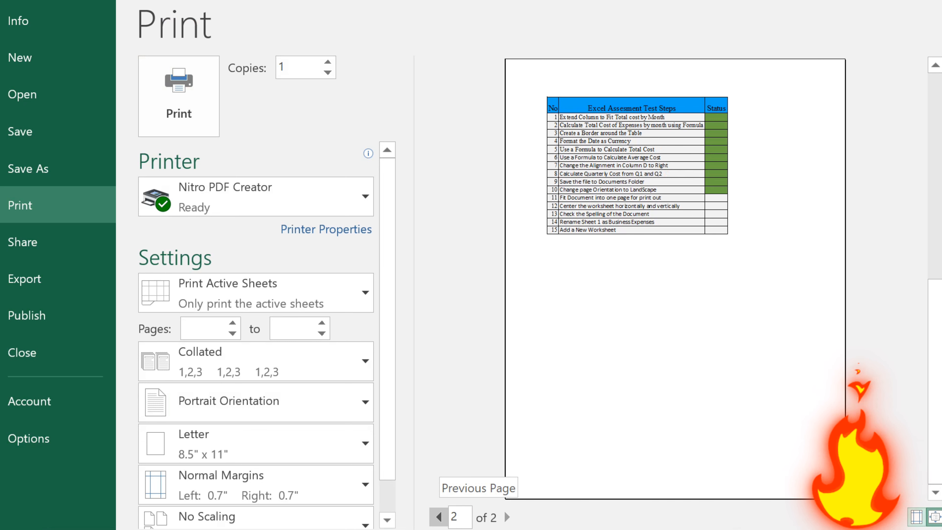
click(439, 516)
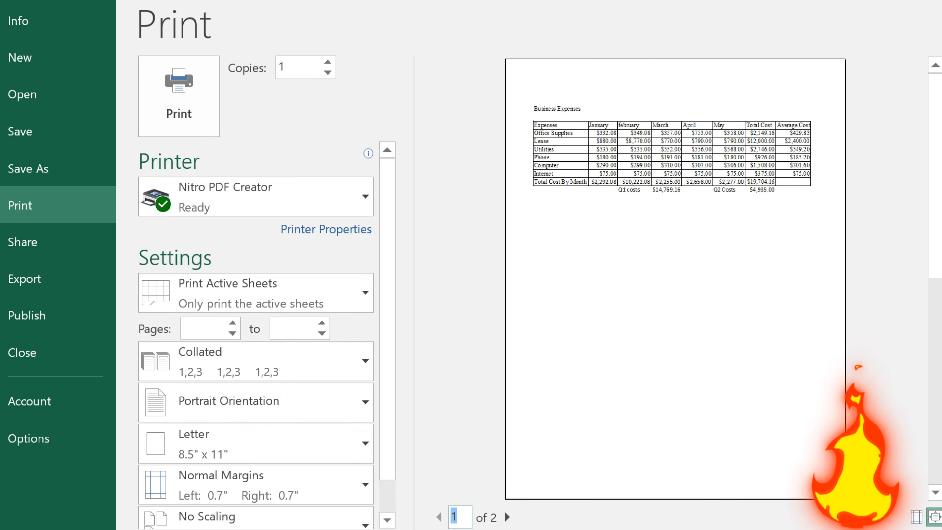
key(Escape)
Widen column I slightly, then set B1:I16 around the Business Expenses table as the print area and check it in the print preview
drag(71, 218, 513, 396)
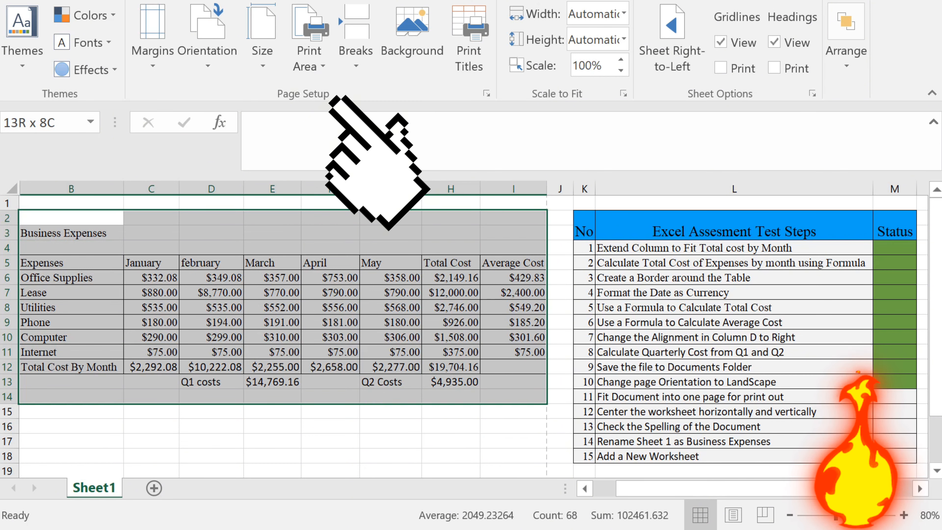
drag(546, 188, 552, 188)
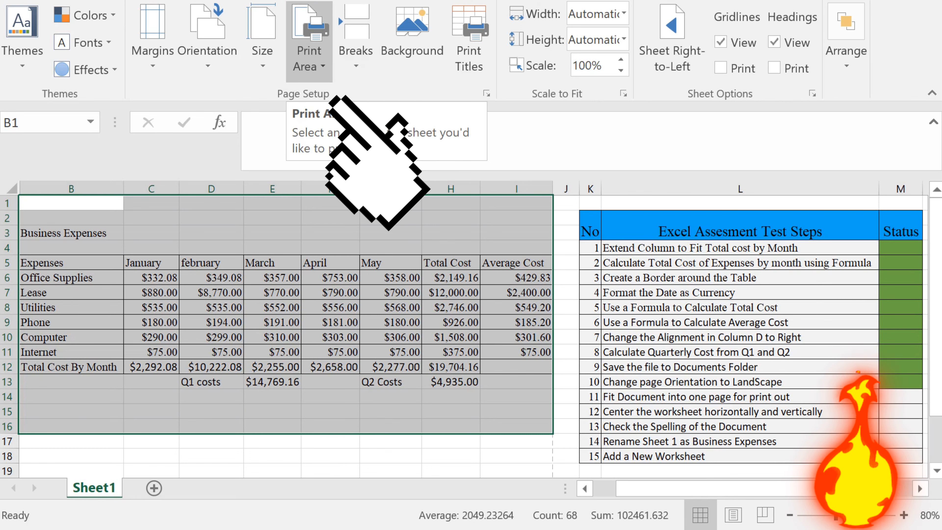
click(308, 63)
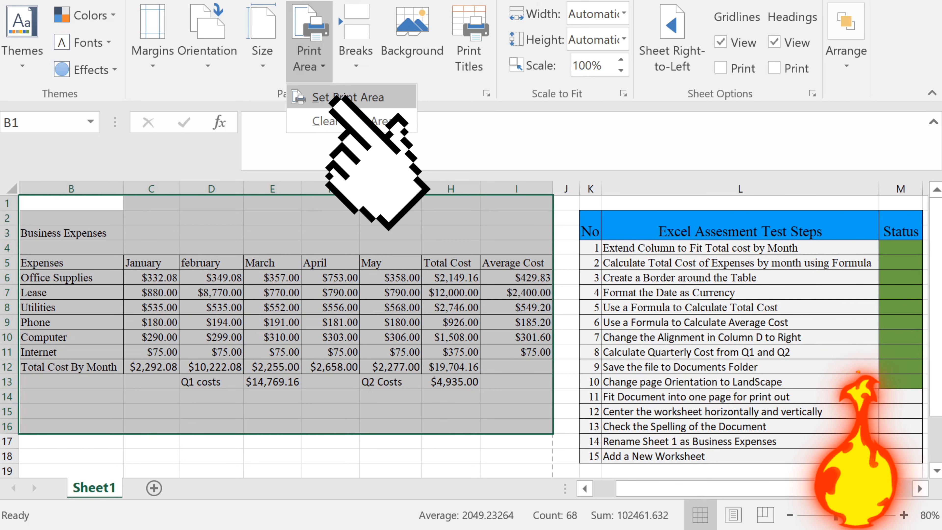
click(332, 97)
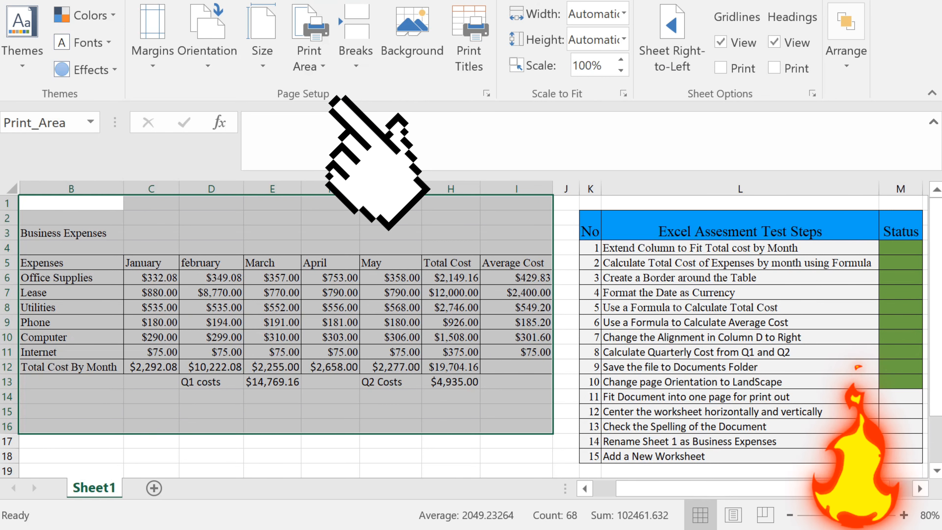
key(ctrl+p)
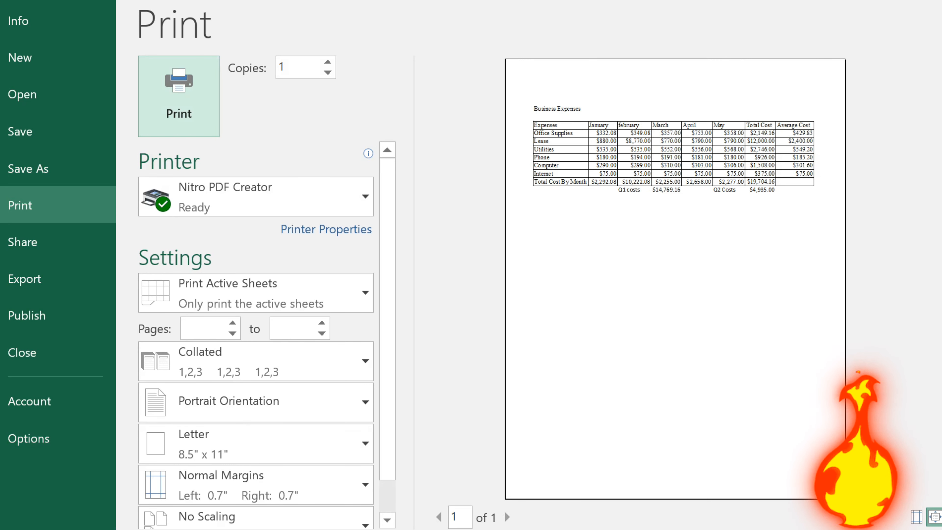
key(Escape)
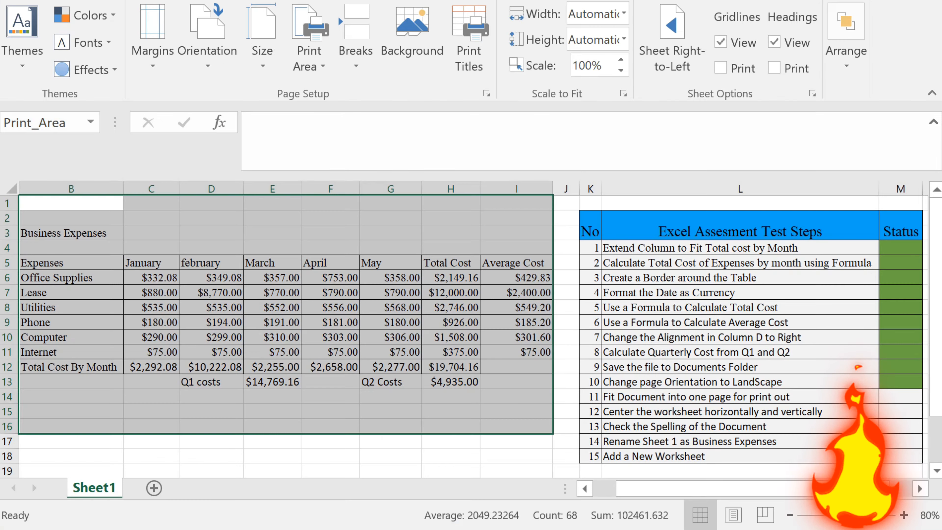
Mark task 11 as done by filling Status cell M14 with green, and replace task 12's text in L15 with "Center Table header values"
click(900, 396)
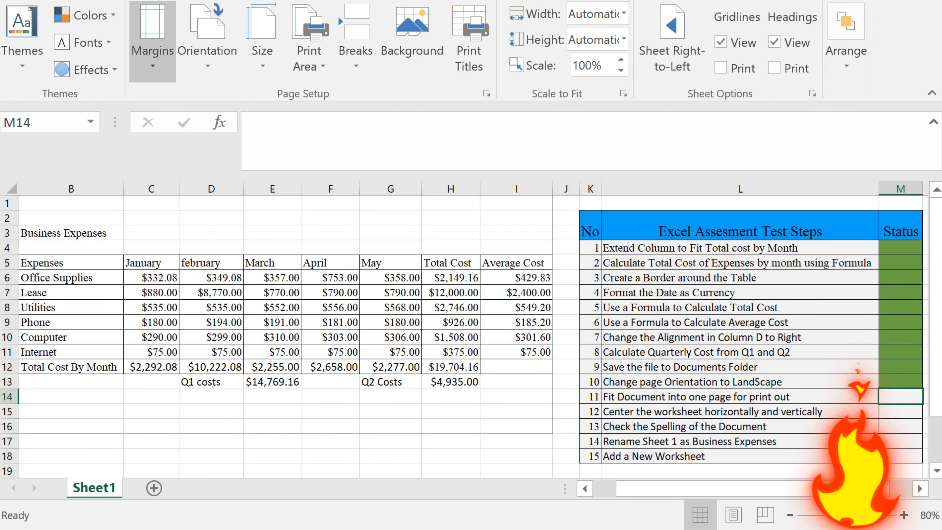
click(70, 1)
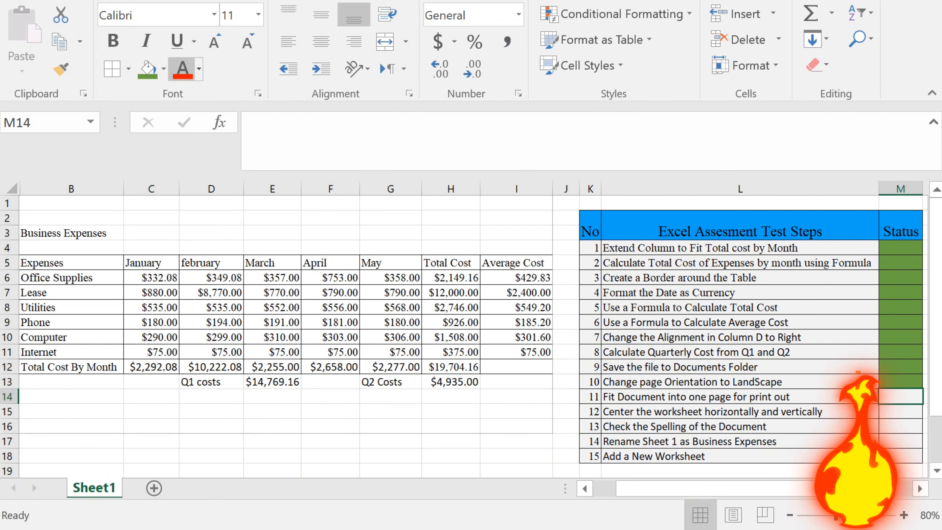
click(147, 69)
click(742, 411)
text(Center Table header values)
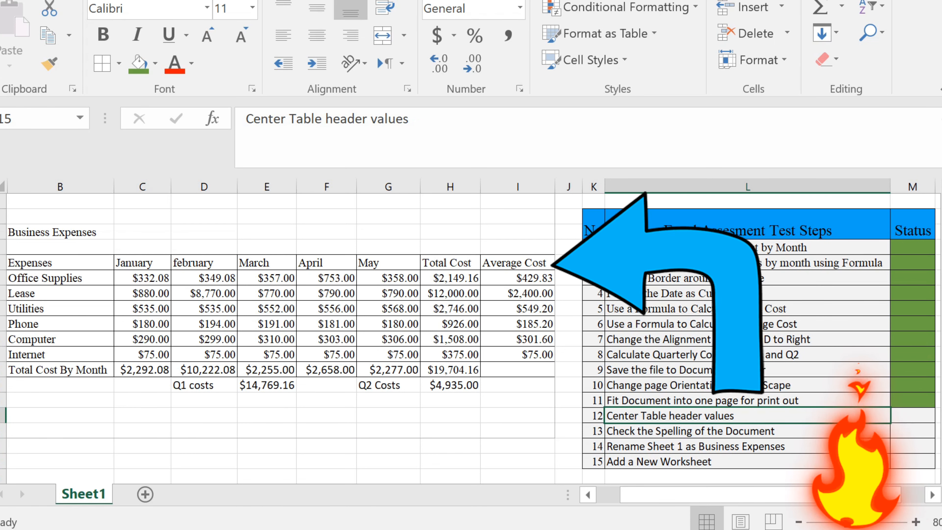
Center the Business Expenses table's header cells B5:I5 and mark task 12 as done by filling Status cell M15 with green
drag(60, 263, 517, 262)
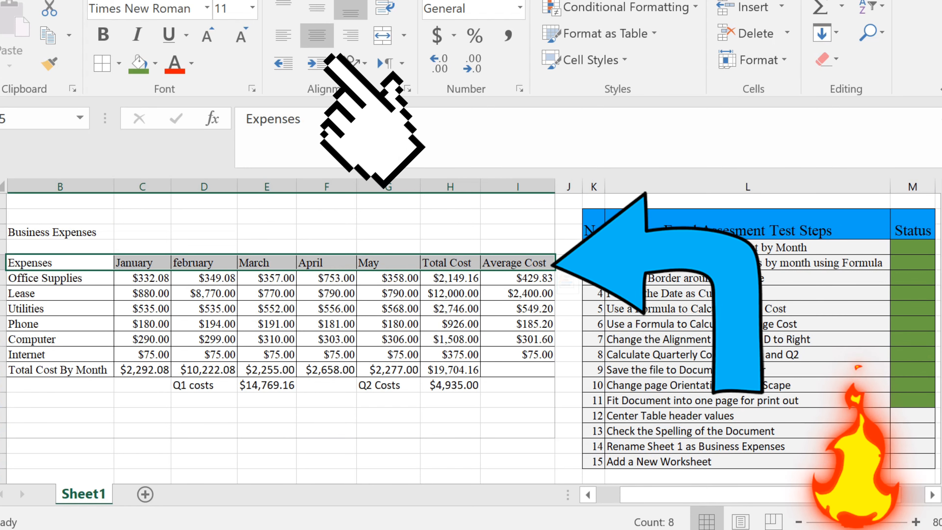
click(317, 36)
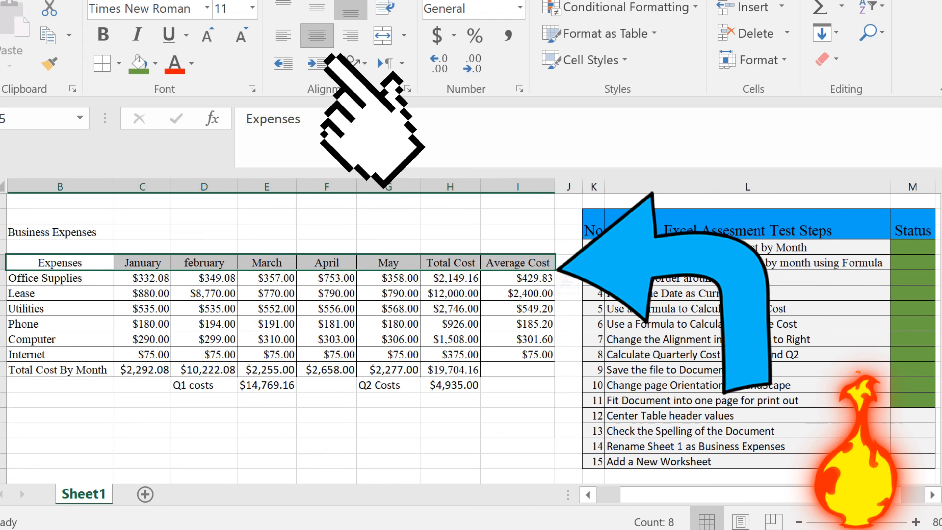
click(912, 415)
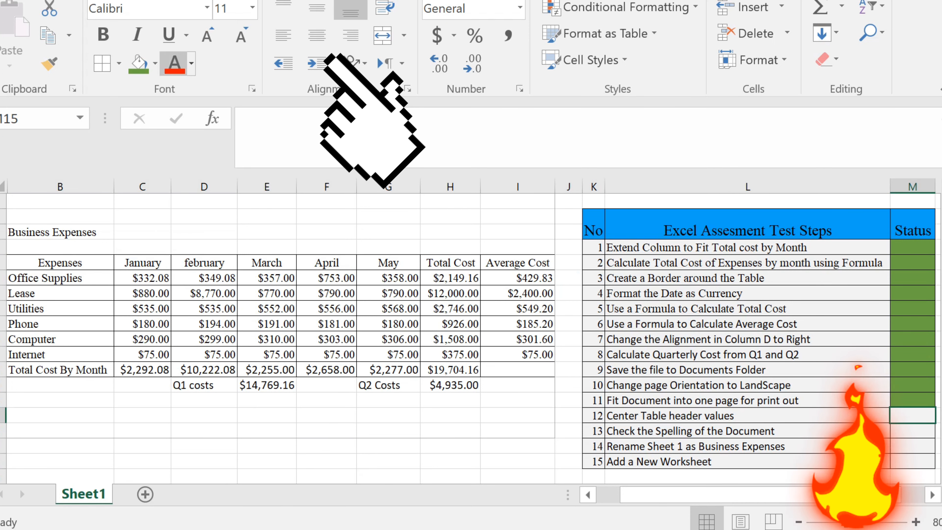
click(138, 63)
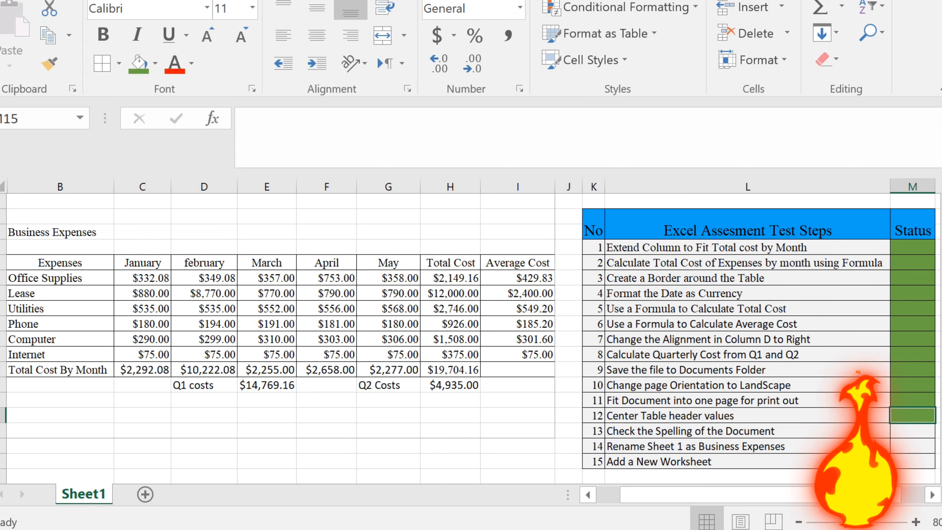
Spell-check the worksheet, changing every "Assesment" to "Assessment", and fill Status cell M16 with green to mark task 13 as done
click(912, 430)
double_click(675, 431)
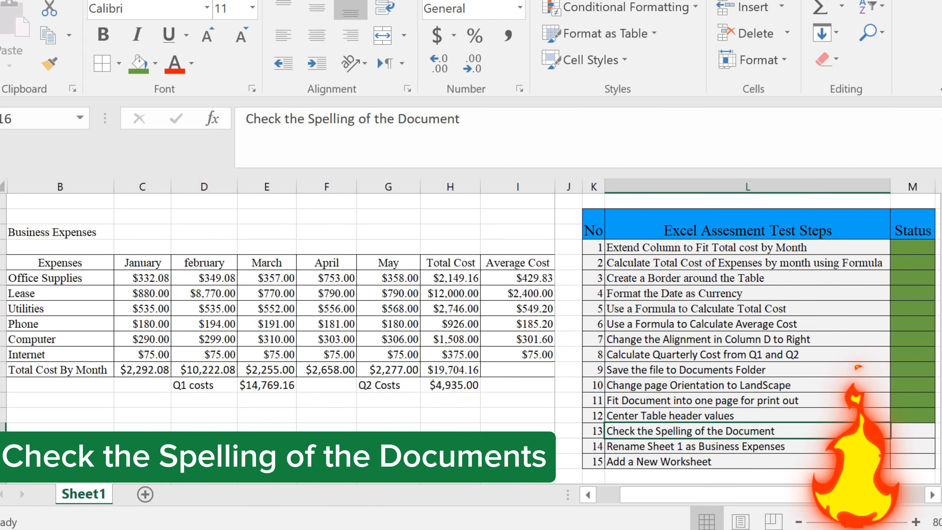
click(14, 26)
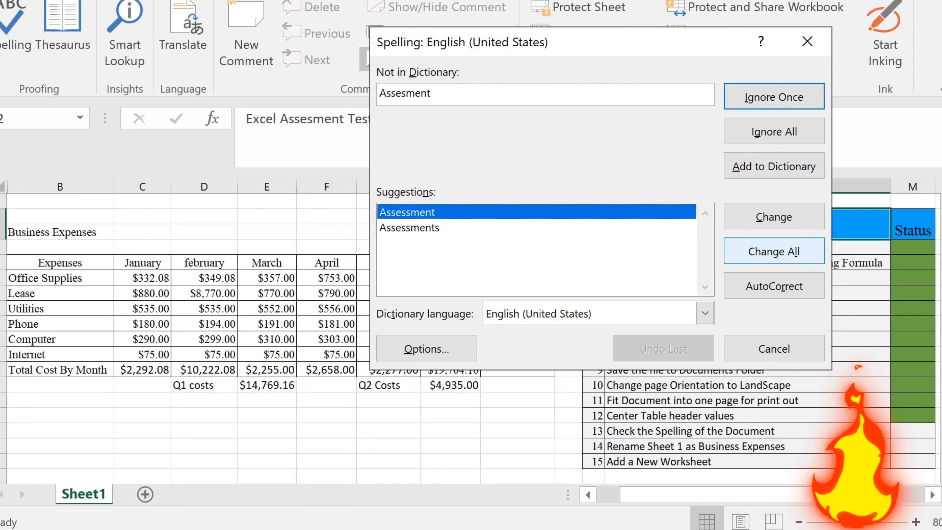
click(774, 251)
click(774, 348)
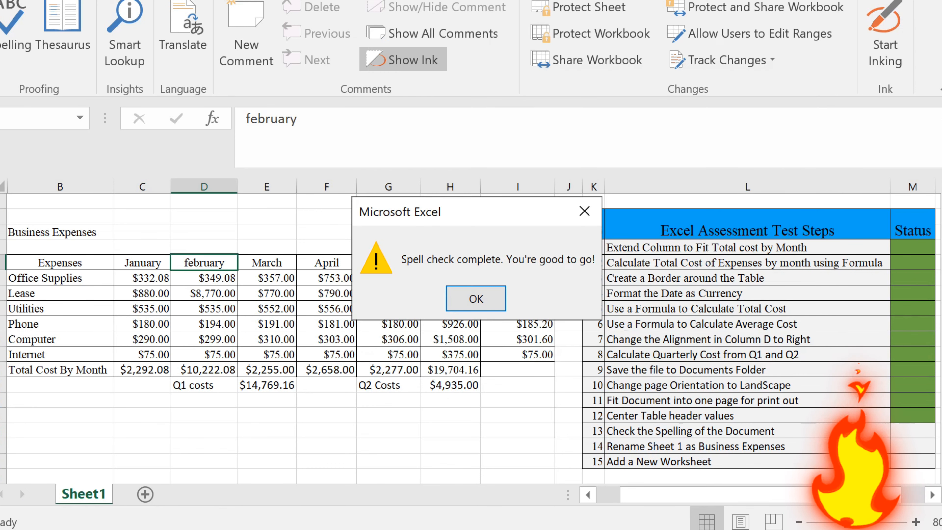
click(475, 298)
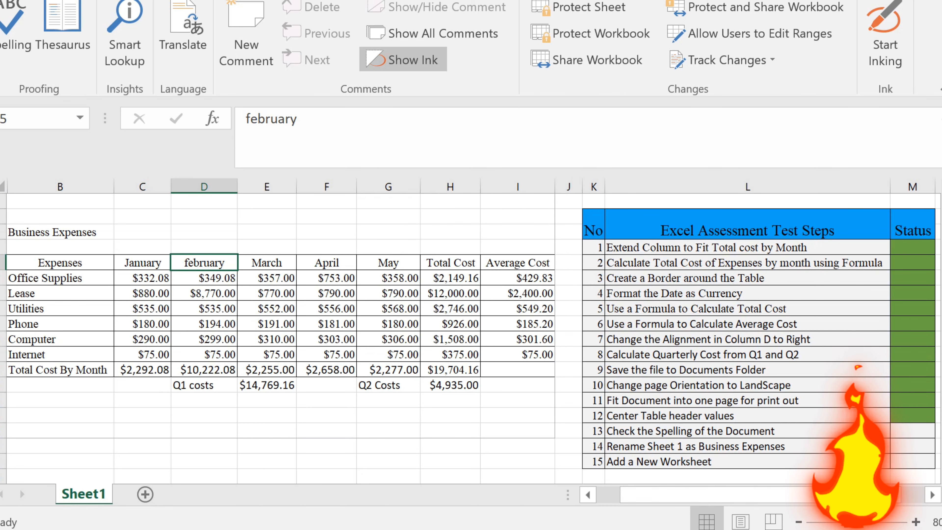
click(912, 430)
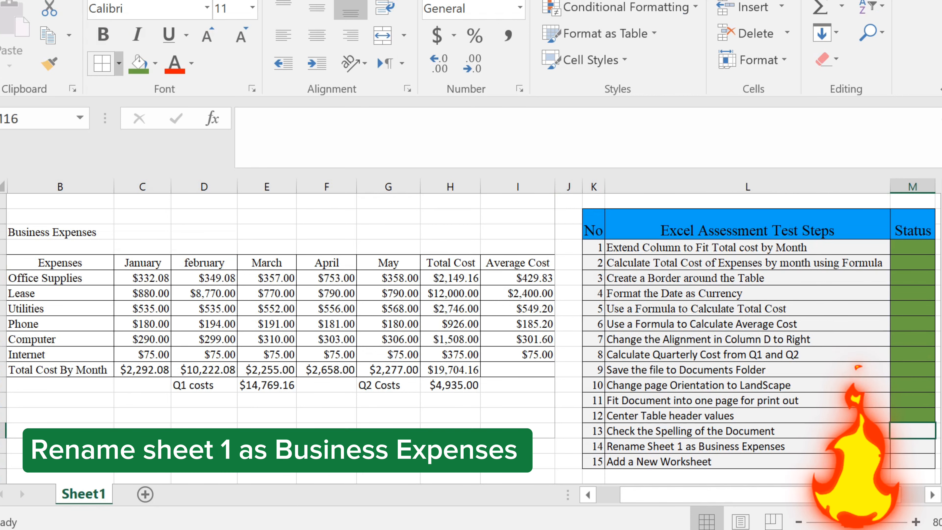
click(139, 63)
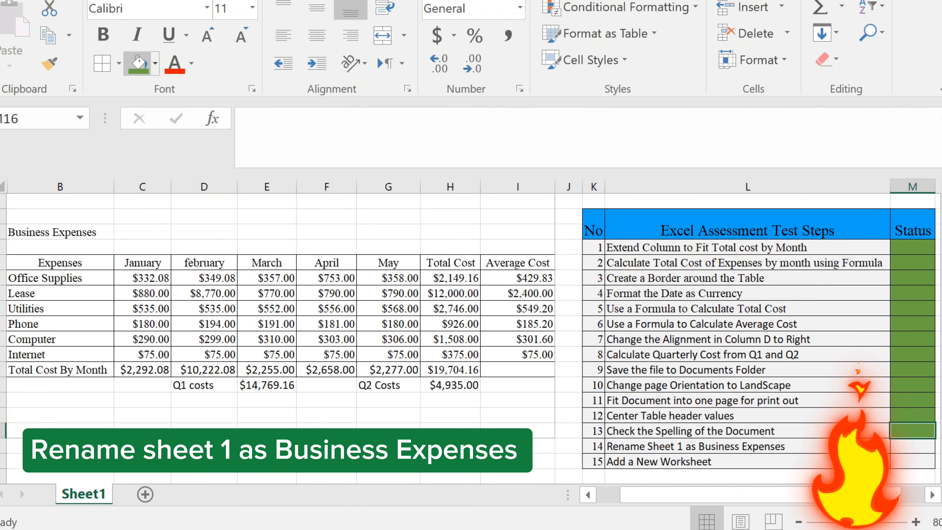
Rename Sheet1 as "Business Exepnse" for assessment task 14
click(747, 461)
double_click(812, 446)
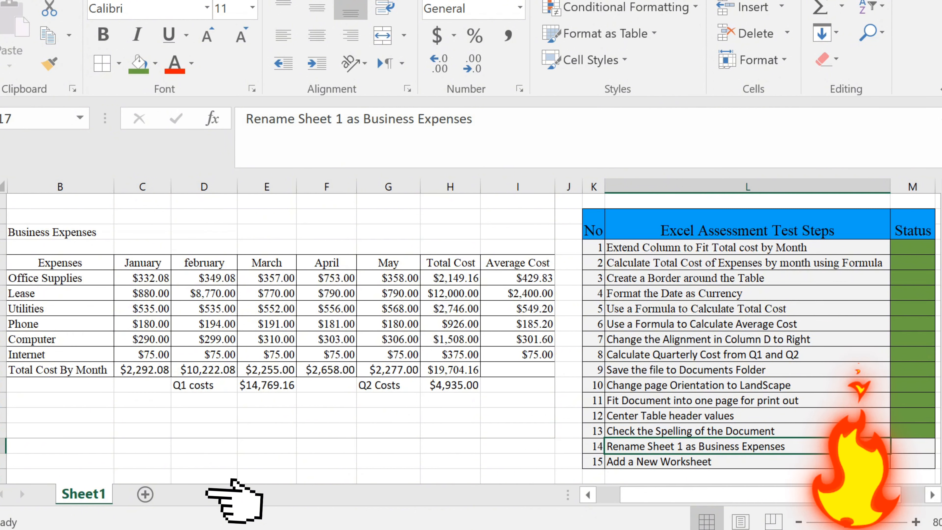
click(388, 446)
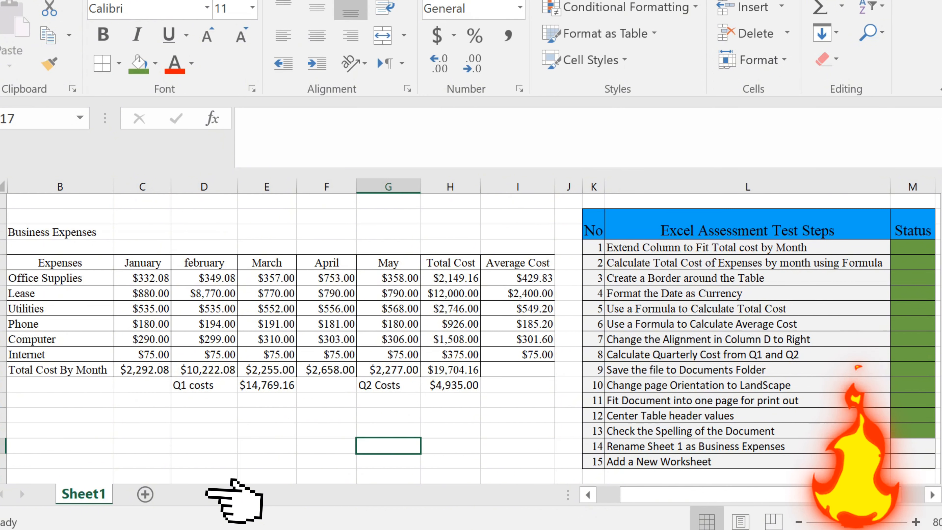
right_click(74, 494)
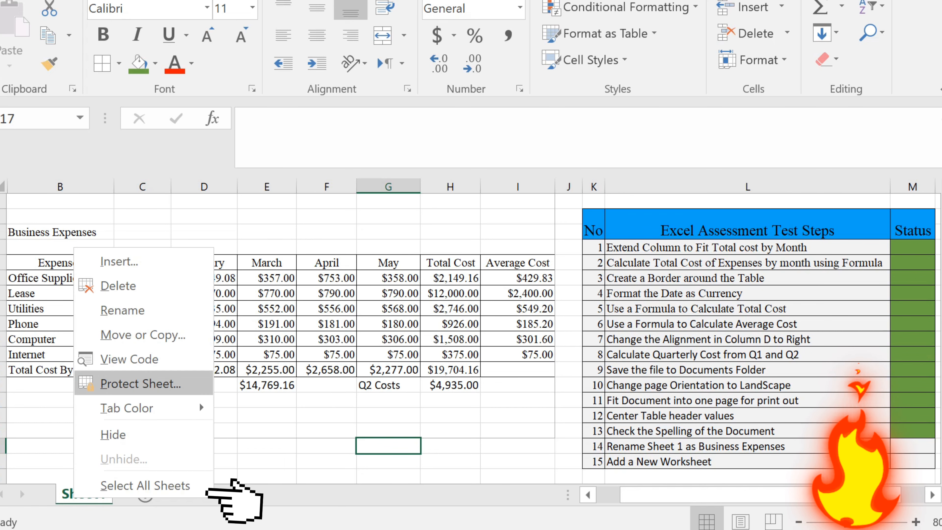
click(122, 309)
text(B)
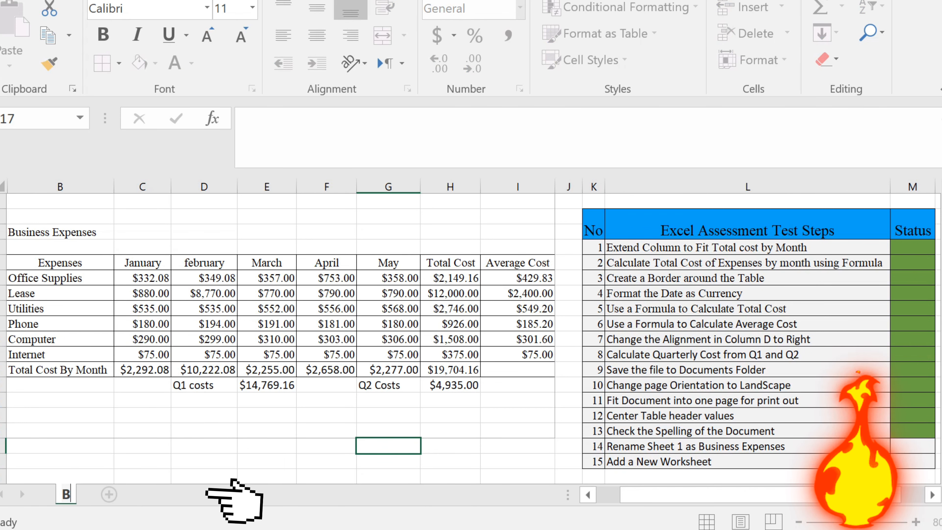
text(usiness Exepnse)
key(Return)
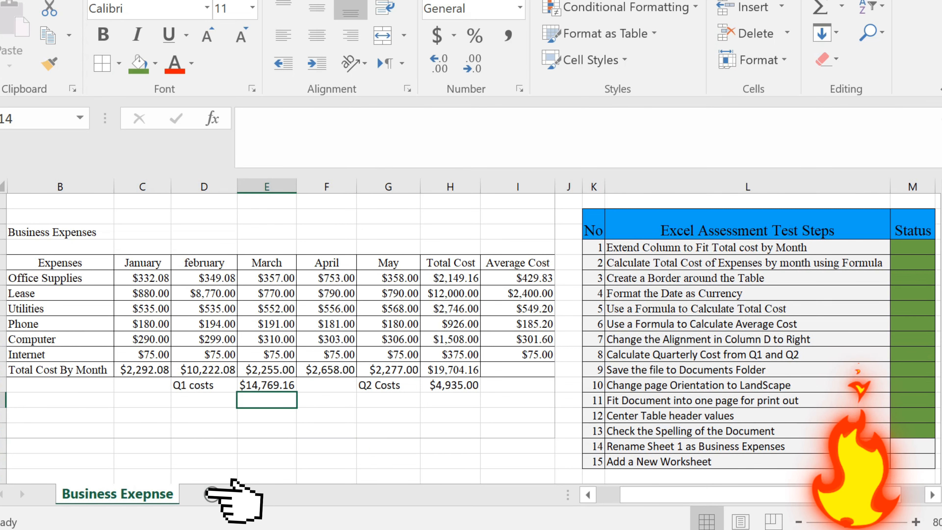
Open the renamed sheet's name for editing and leave it, and fill Status cell M17 with green to mark task 14 as done
double_click(118, 494)
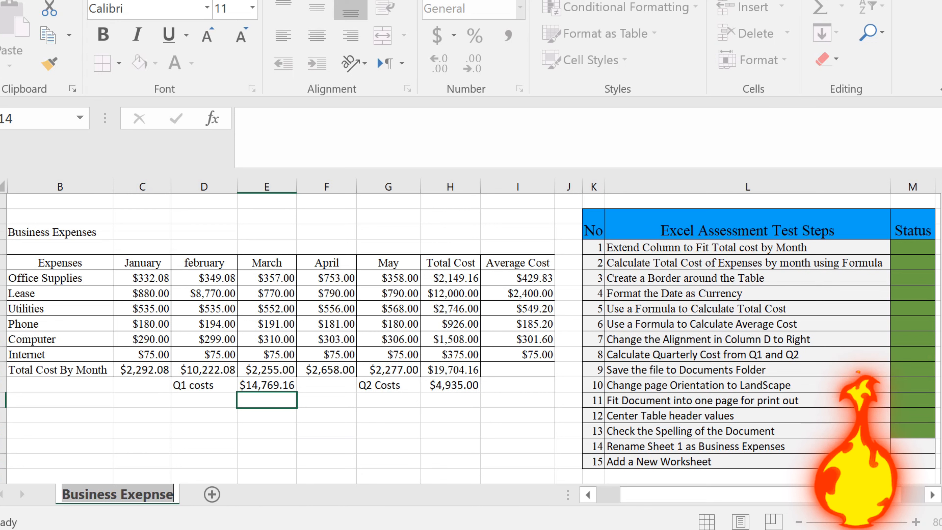
click(518, 415)
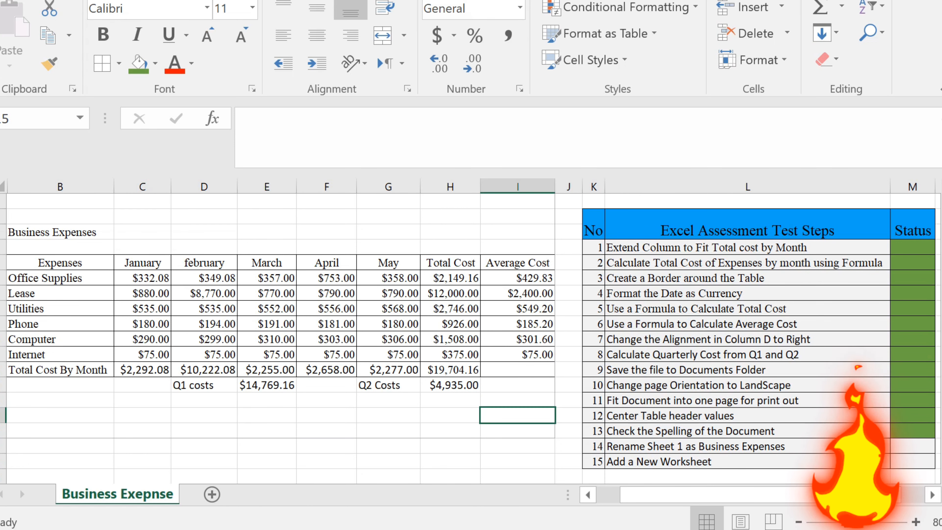
click(912, 445)
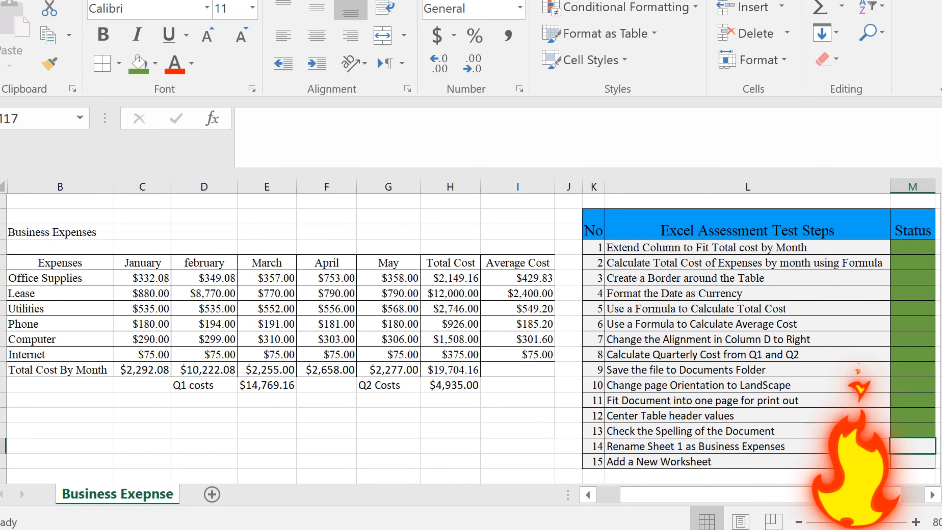
click(138, 63)
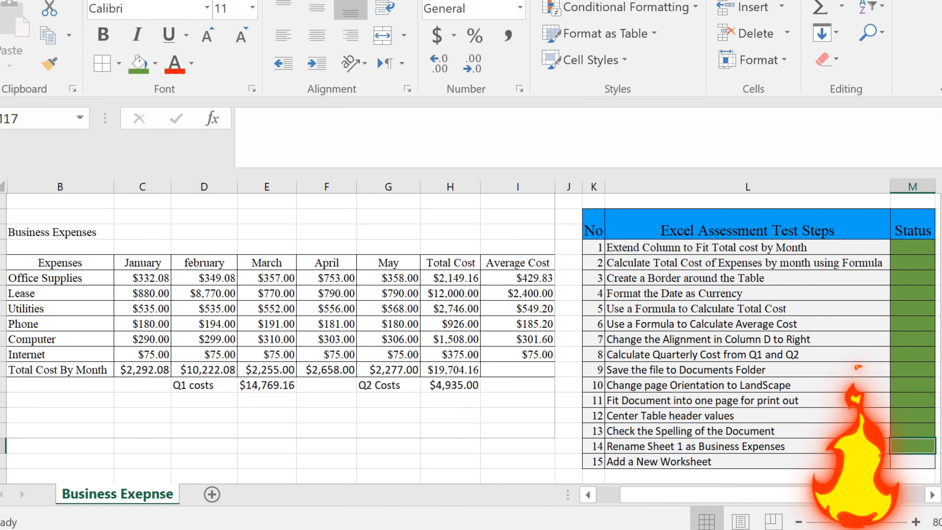
Add a new worksheet for task 15, and fill its Status cell M18 on the expenses sheet with green
click(746, 461)
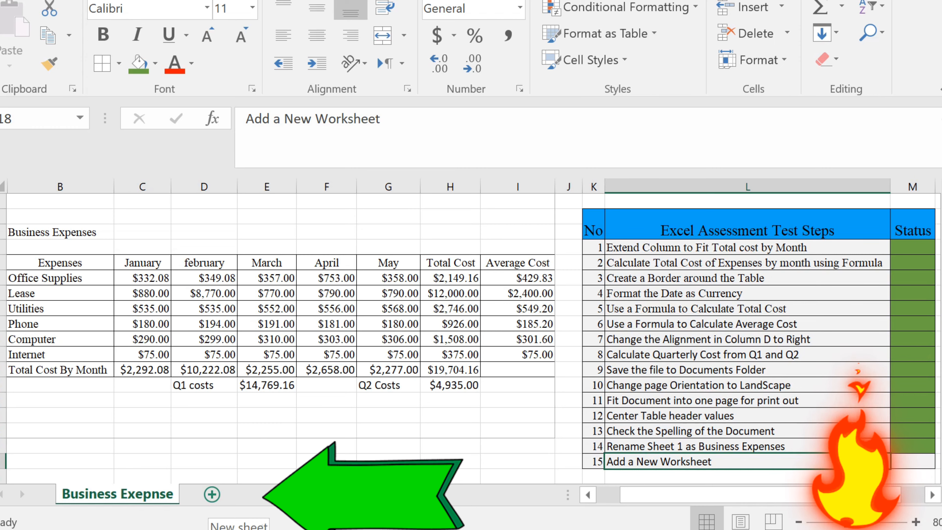
click(212, 494)
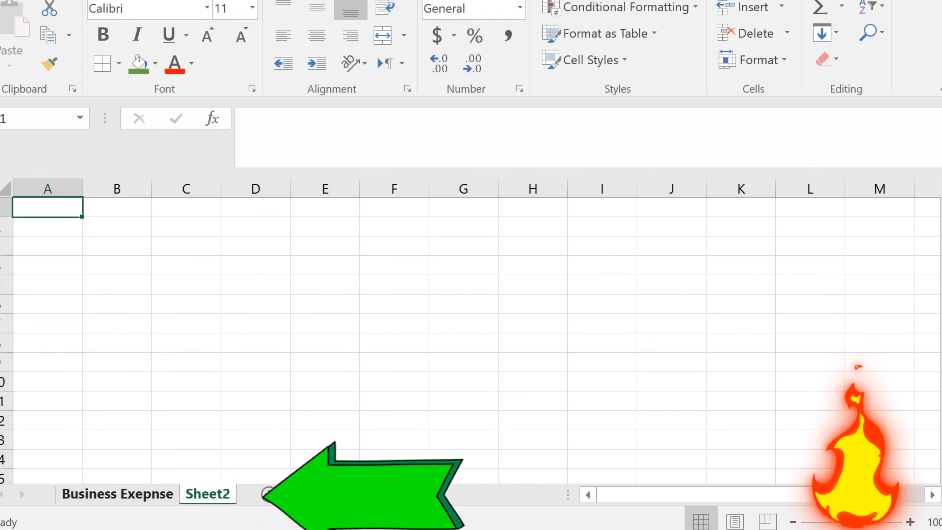
click(117, 493)
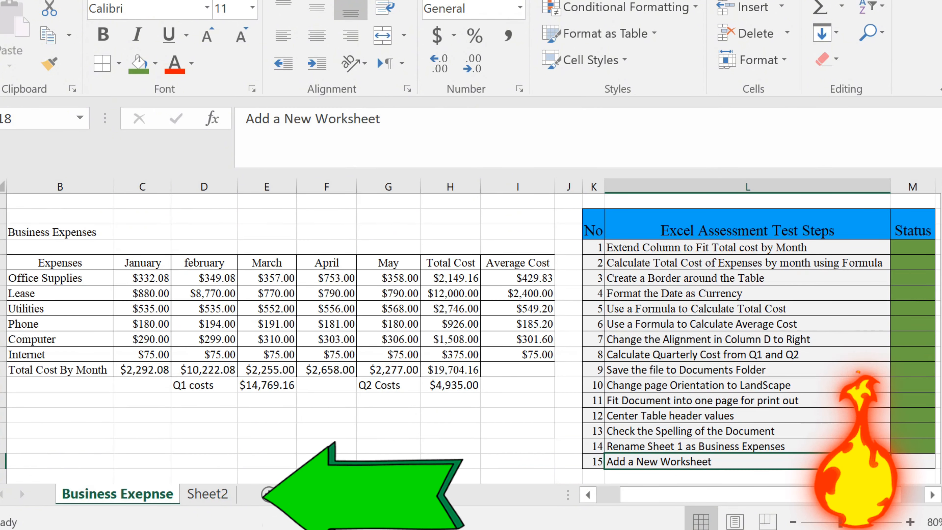
click(912, 461)
click(138, 64)
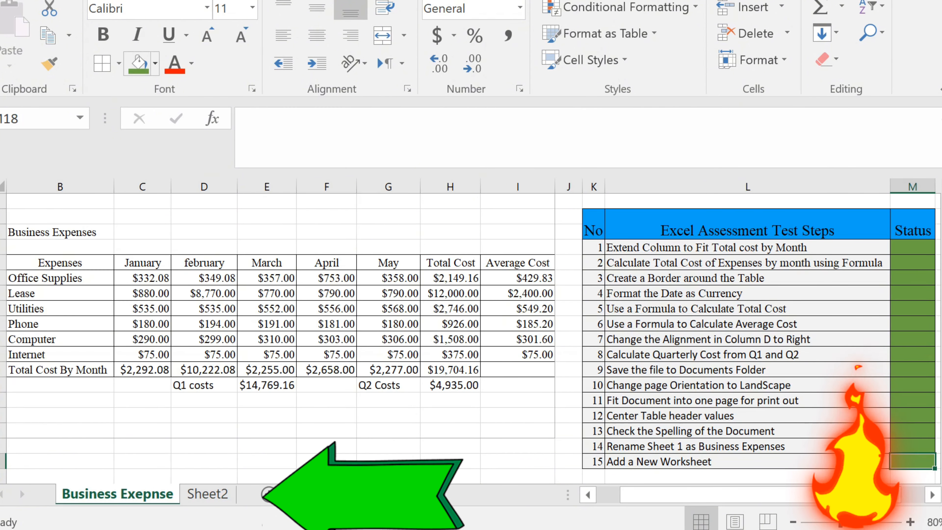
click(518, 324)
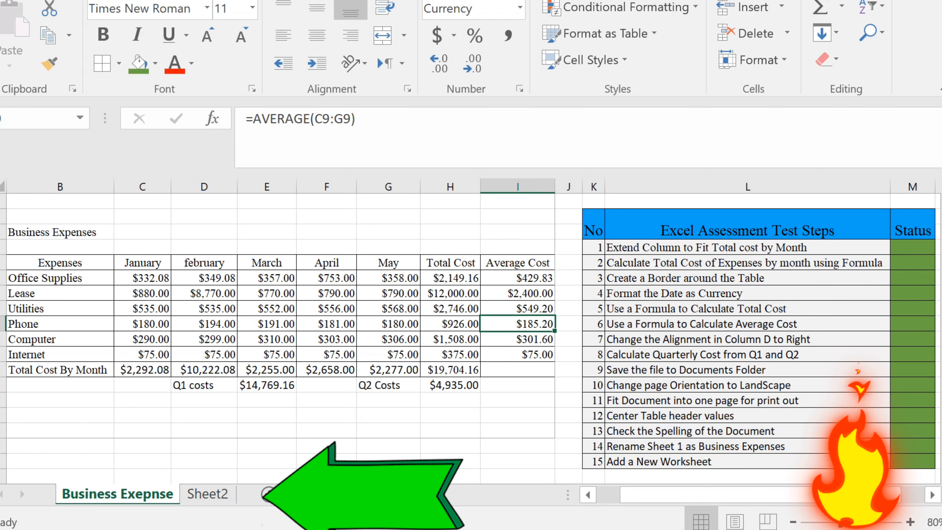